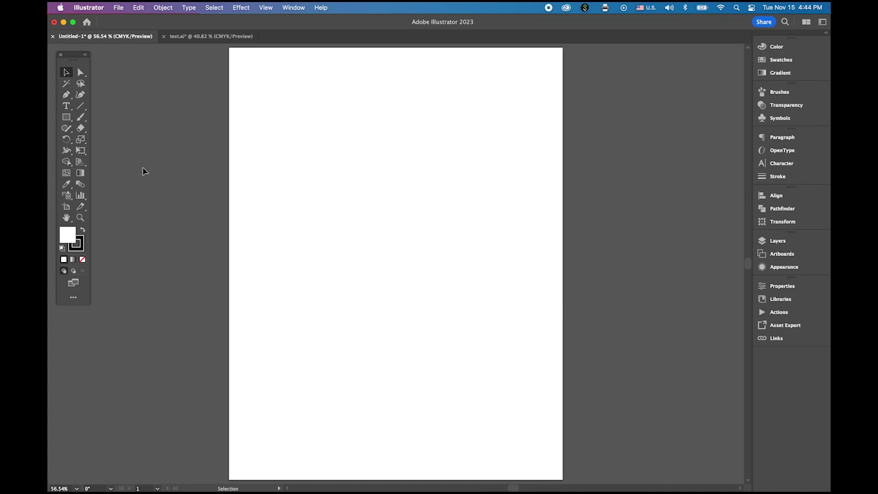
Set up the Rectangle tool with no fill and a thin black stroke weight
left_click(65, 118)
left_click(82, 260)
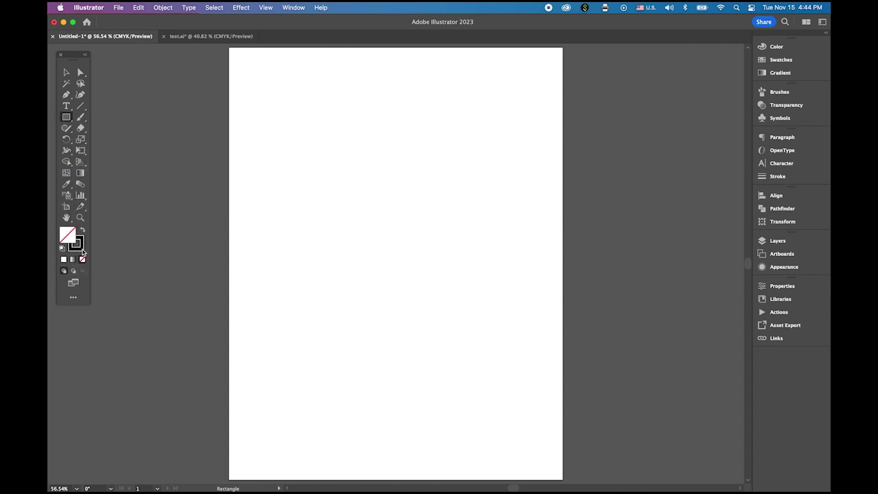
left_click(762, 177)
left_click(712, 148)
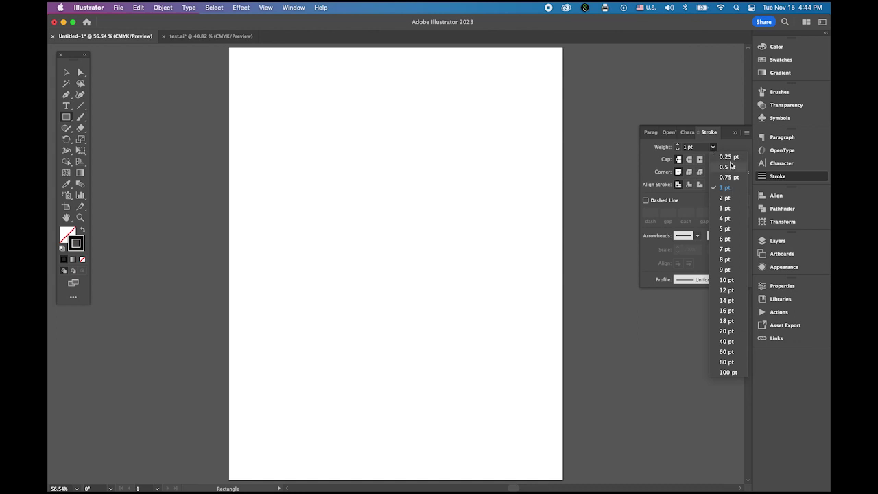
left_click(727, 166)
left_click(635, 188)
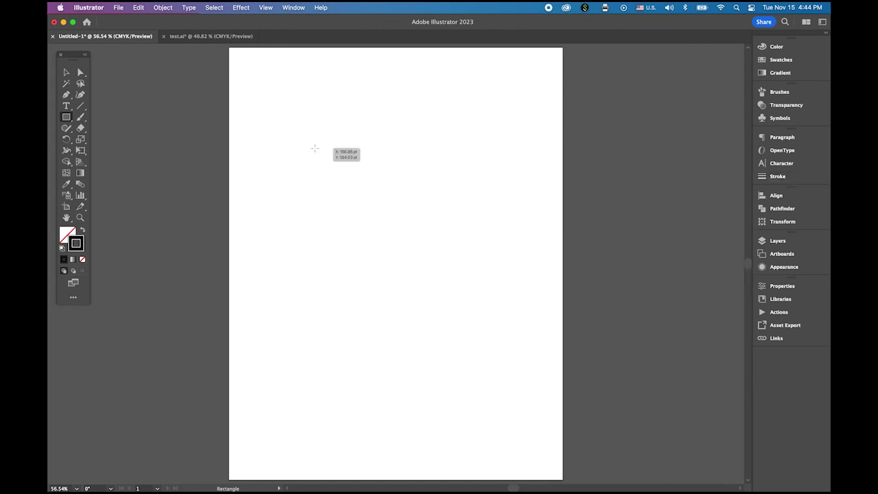
Draw a square near the artboard's top-left and zoom in on it
left_click_drag(314, 148, 387, 220)
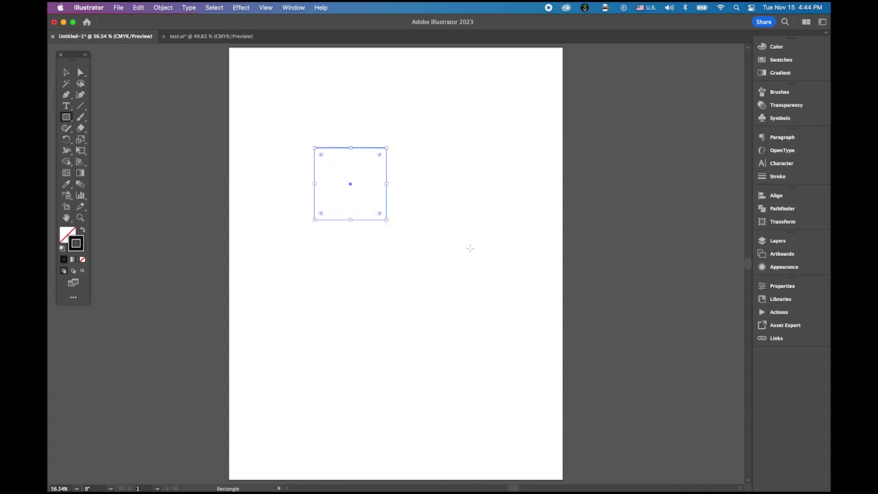
left_click_drag(314, 157, 466, 274)
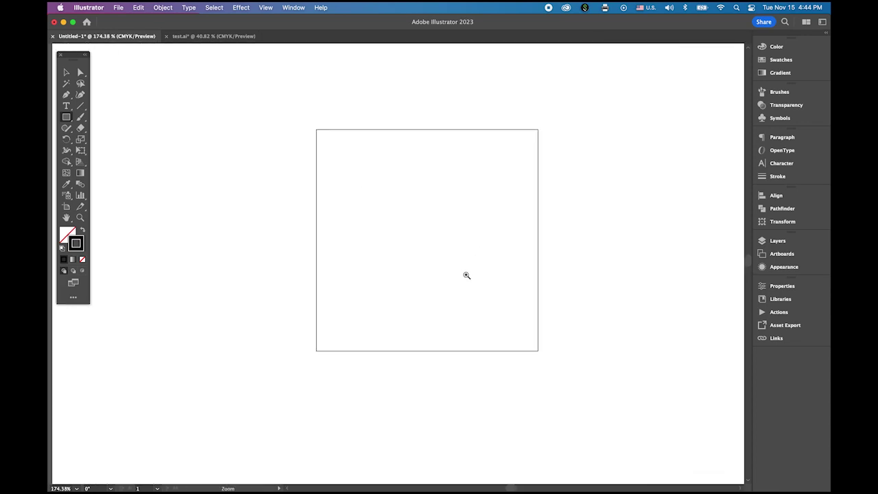
left_click_drag(427, 253, 357, 262)
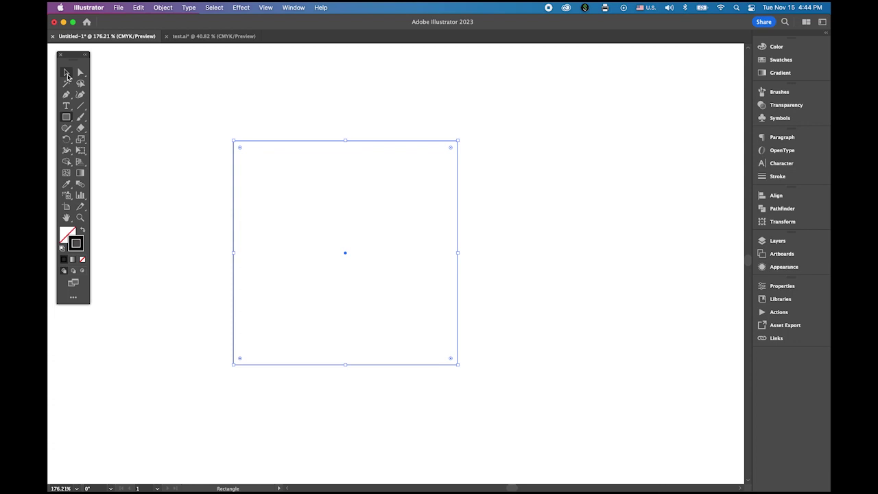
Use Object > Path > Split Into Grid with 2 rows and 2 columns on the square
left_click(66, 72)
left_click(164, 8)
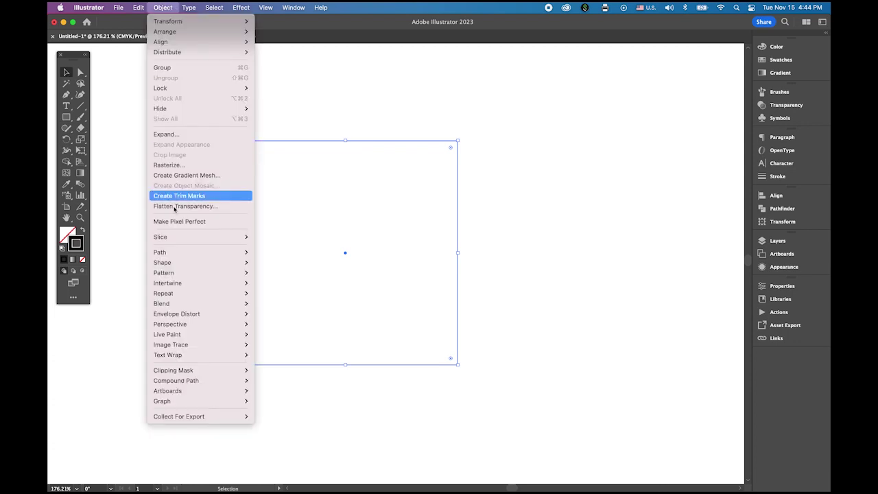
mouse_move(206, 257)
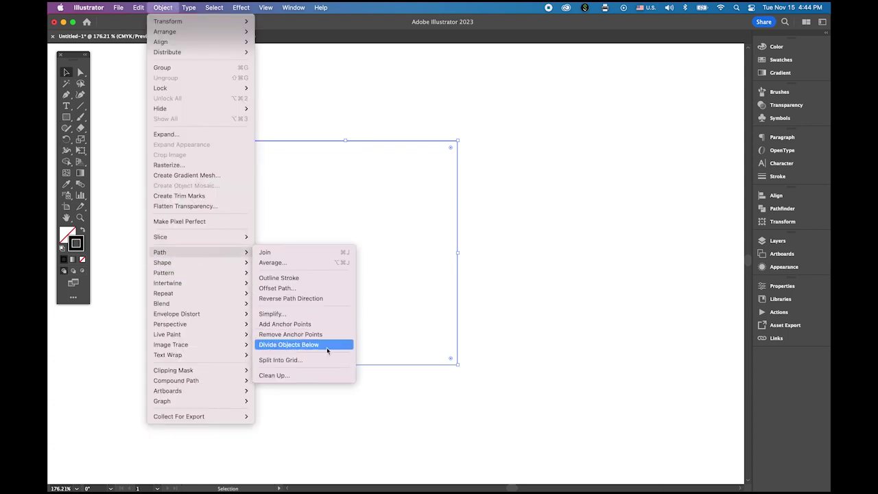
left_click(321, 361)
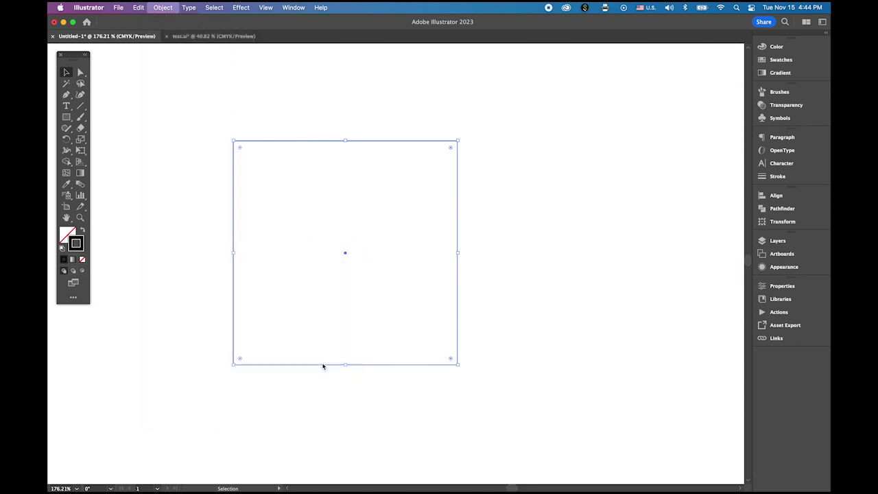
left_click(547, 326)
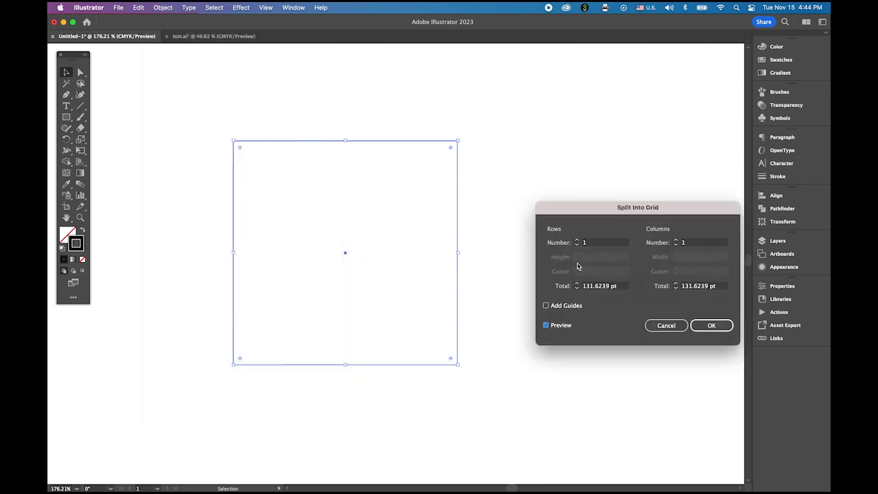
left_click(577, 240)
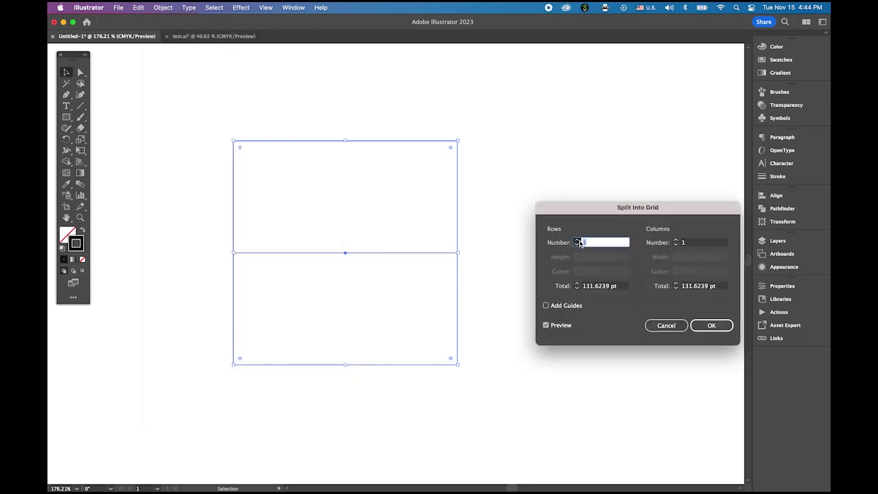
left_click(677, 241)
left_click(705, 323)
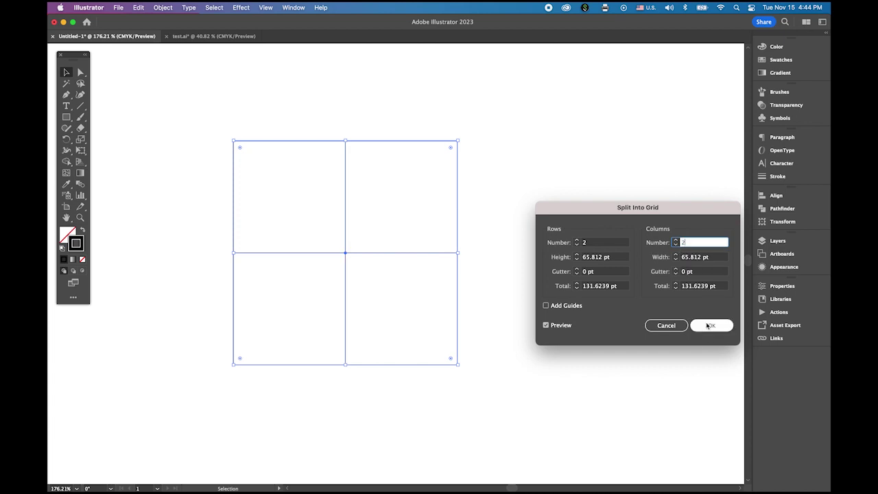
left_click(559, 215)
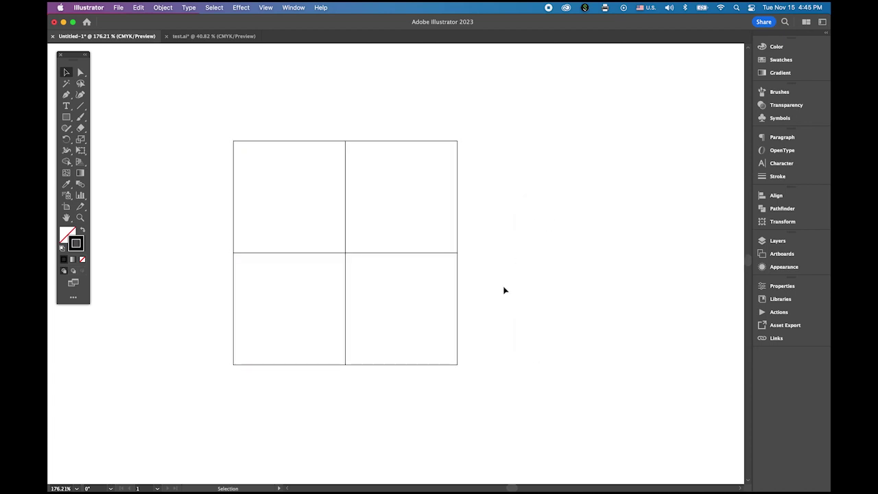
With the Ellipse tool, draw a circle in the top-left cell and a large circle spanning the grid
left_click(66, 118)
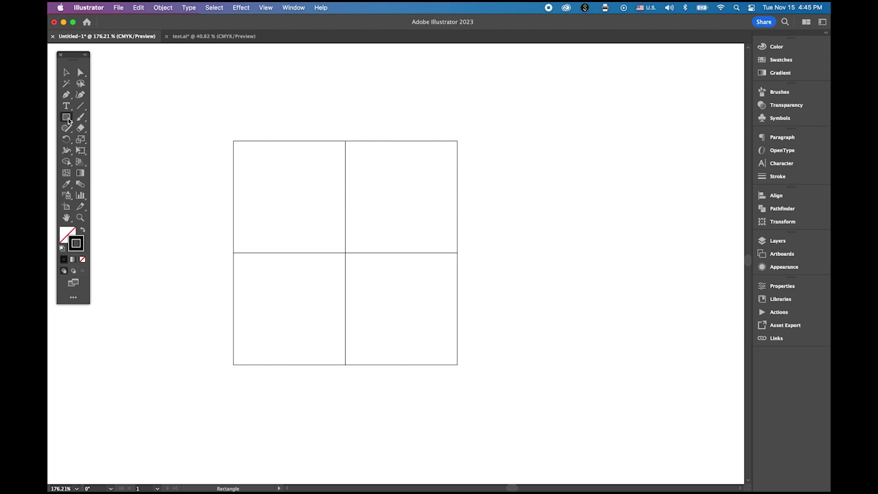
left_click(110, 139)
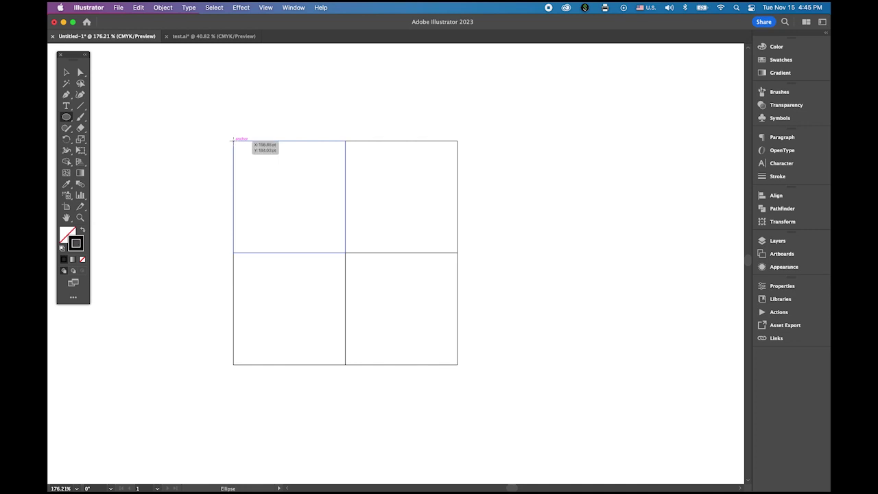
left_click_drag(233, 140, 330, 253)
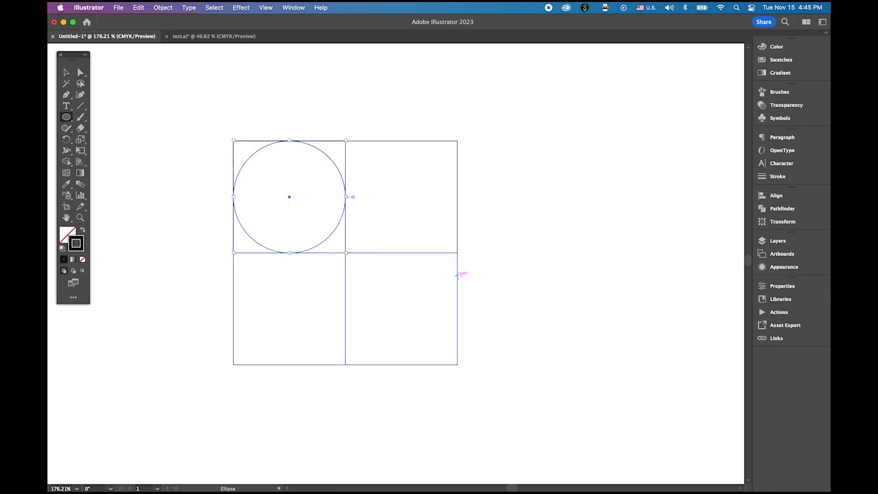
left_click(66, 72)
left_click(181, 93)
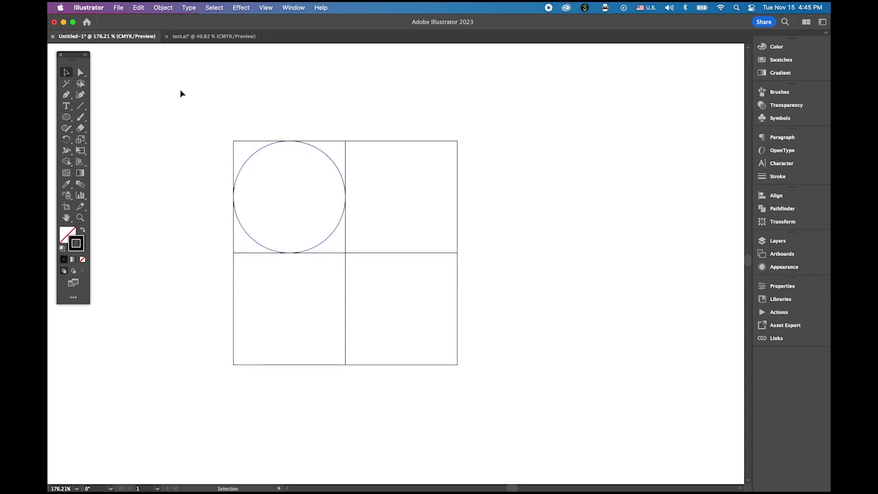
left_click(66, 116)
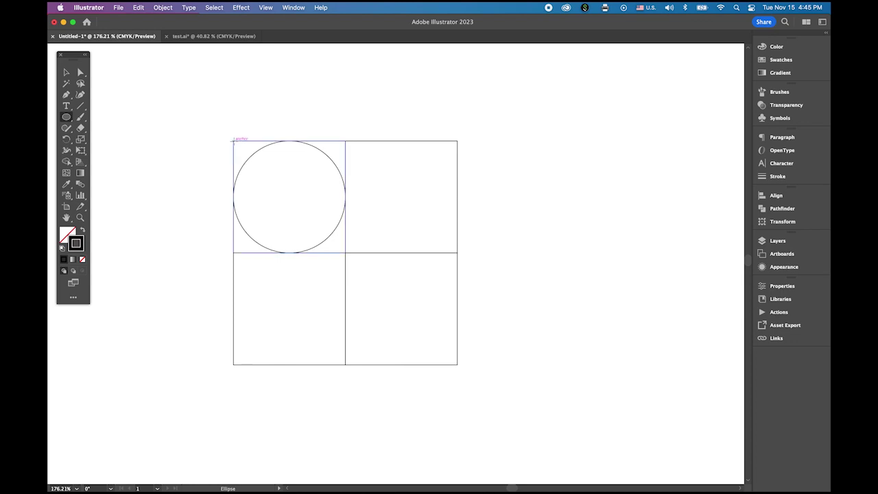
left_click_drag(233, 140, 418, 364)
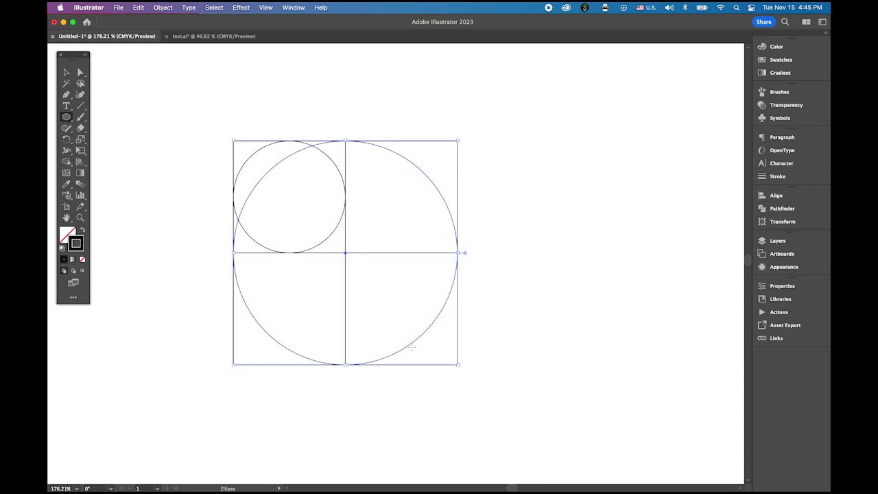
Merge the sliver and right-half regions with Shape Builder and fill the result black
key("v")
left_click(170, 141)
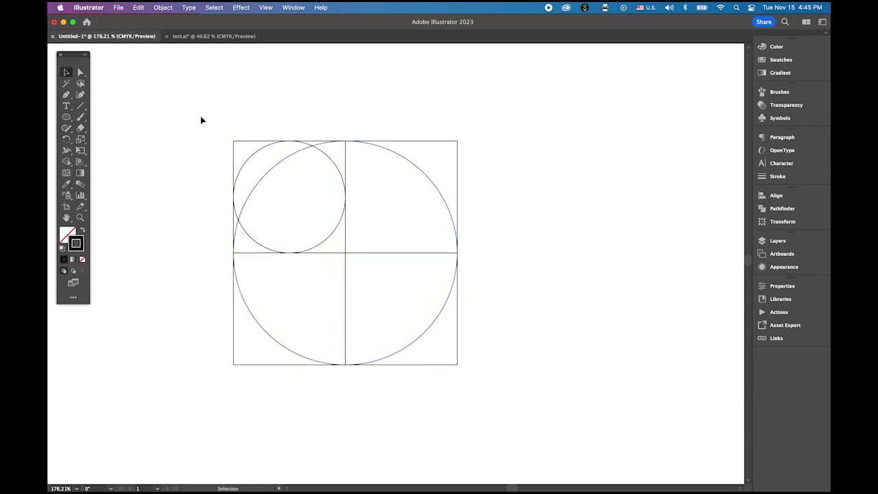
left_click_drag(200, 120, 552, 407)
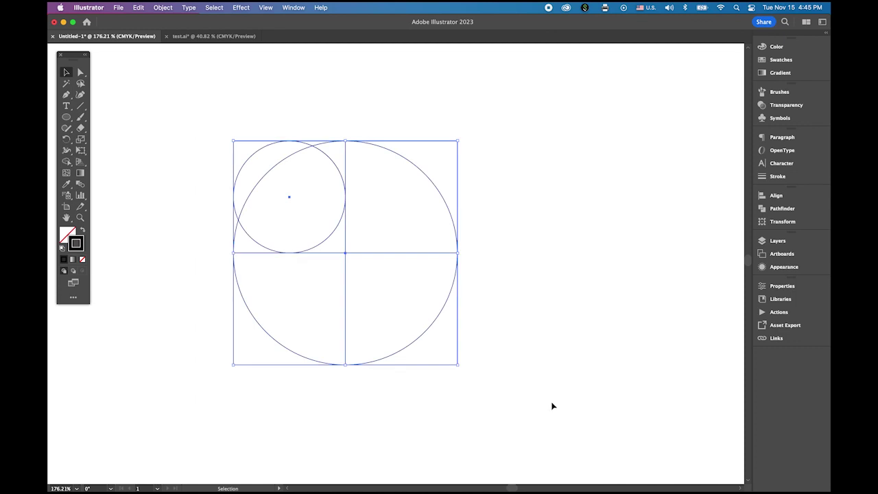
left_click(68, 163)
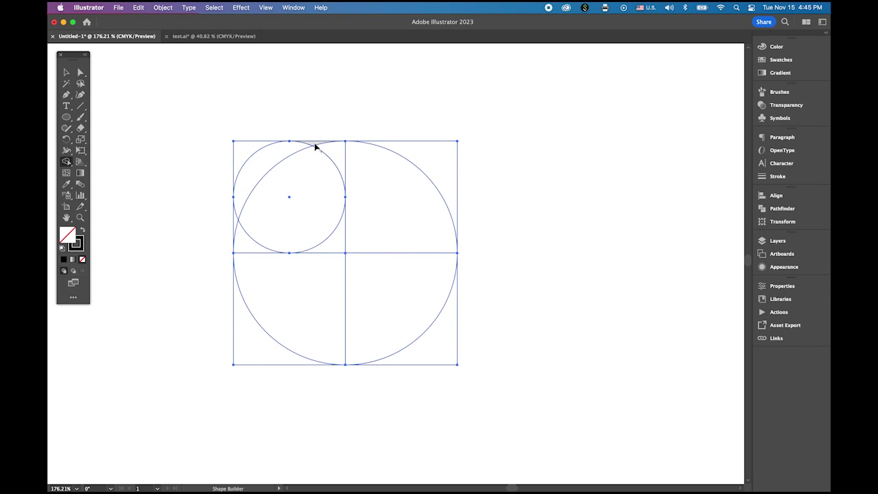
mouse_move(315, 146)
left_mouse_down()
mouse_move(361, 167)
mouse_move(403, 289)
mouse_move(428, 337)
mouse_move(453, 358)
left_mouse_up()
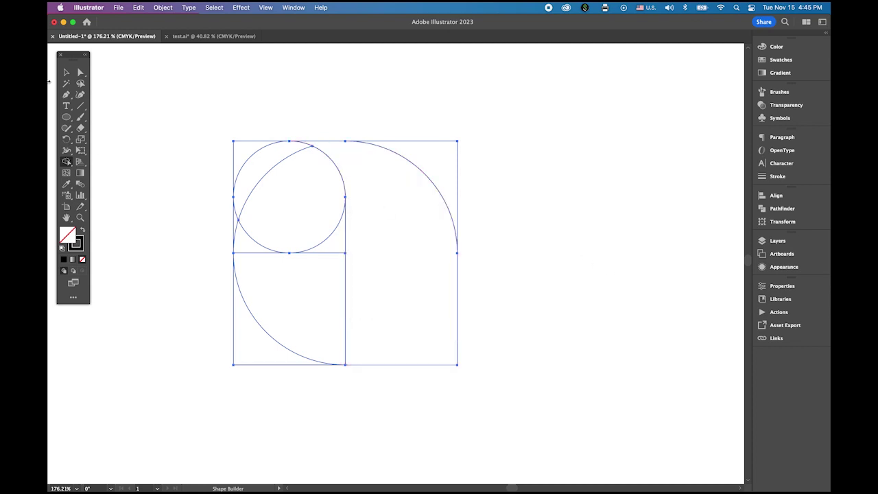
left_click(82, 232)
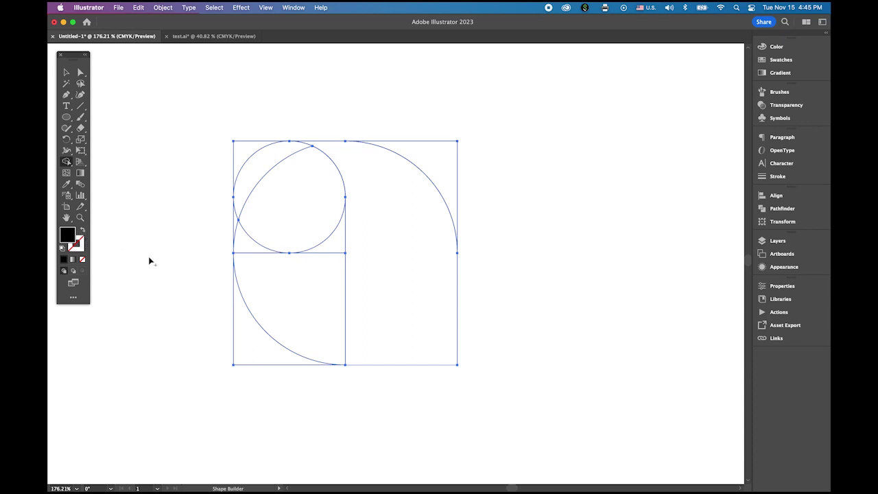
left_click(399, 260)
Move the black shape aside, delete the leftover construction outlines, and move it back
left_click(66, 72)
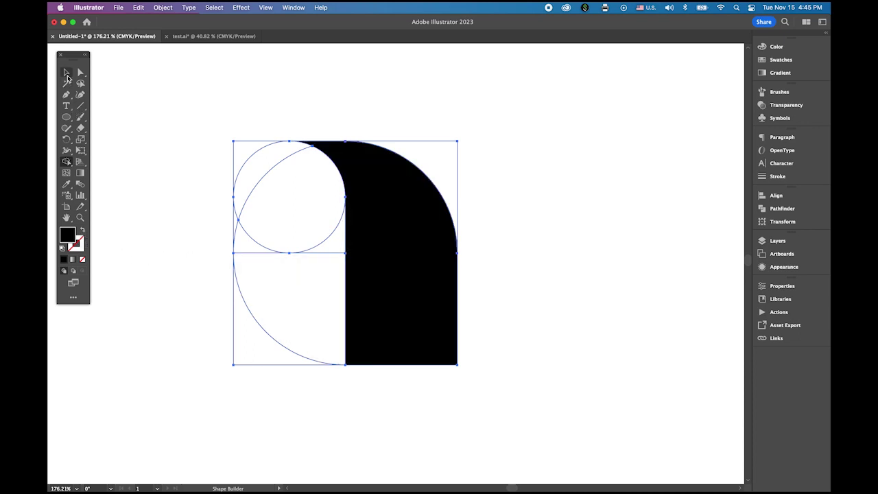
left_click(190, 109)
left_click_drag(414, 268, 620, 229)
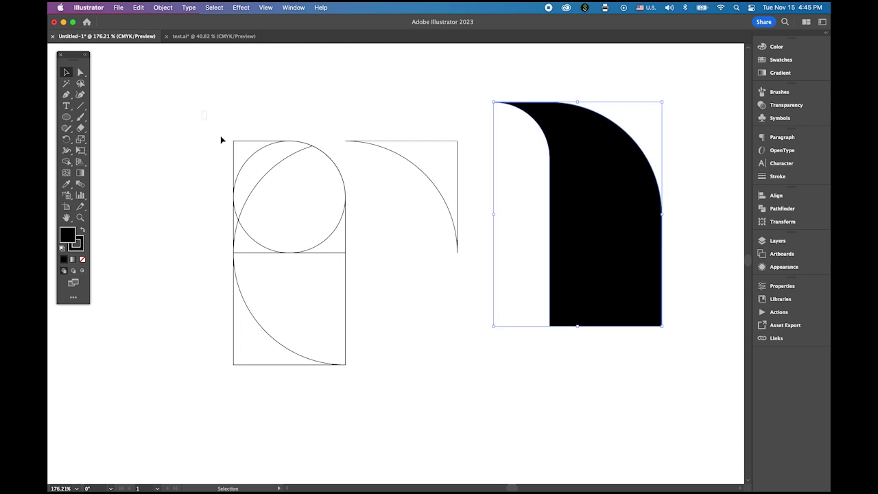
left_click_drag(203, 116, 433, 358)
key("Delete")
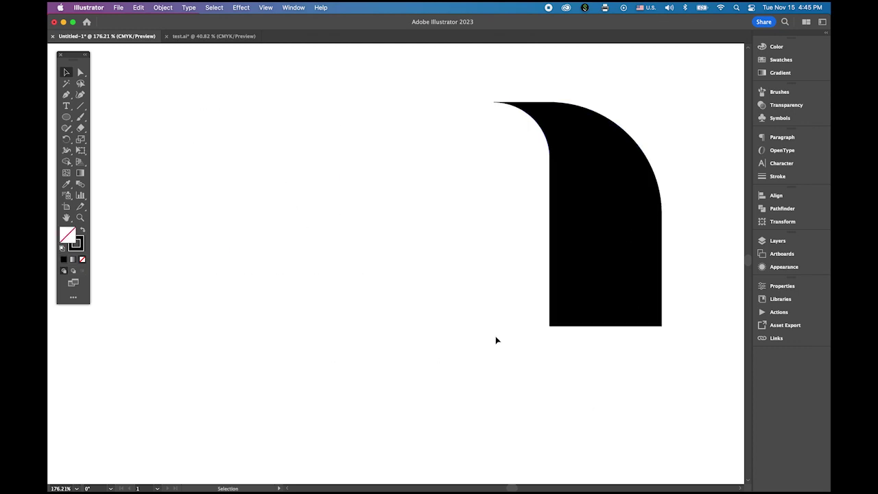
left_click_drag(592, 226, 353, 255)
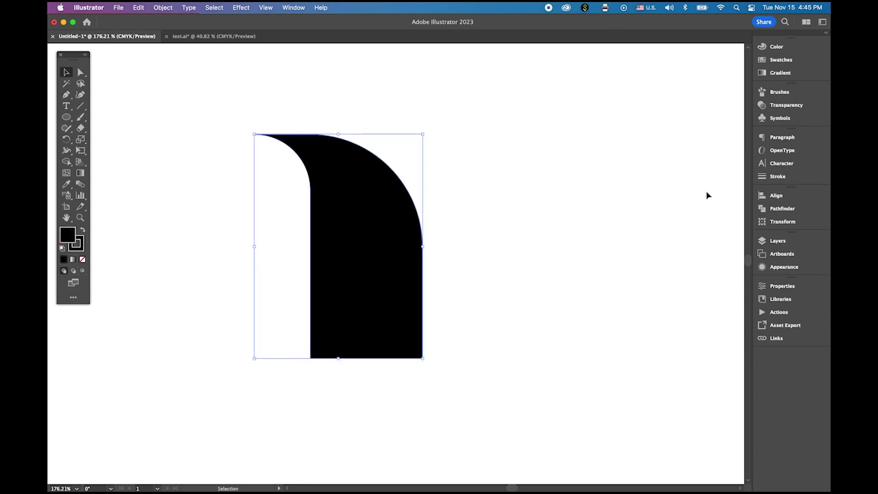
Raise the black shape's stroke weight to 5 pt
left_click(775, 176)
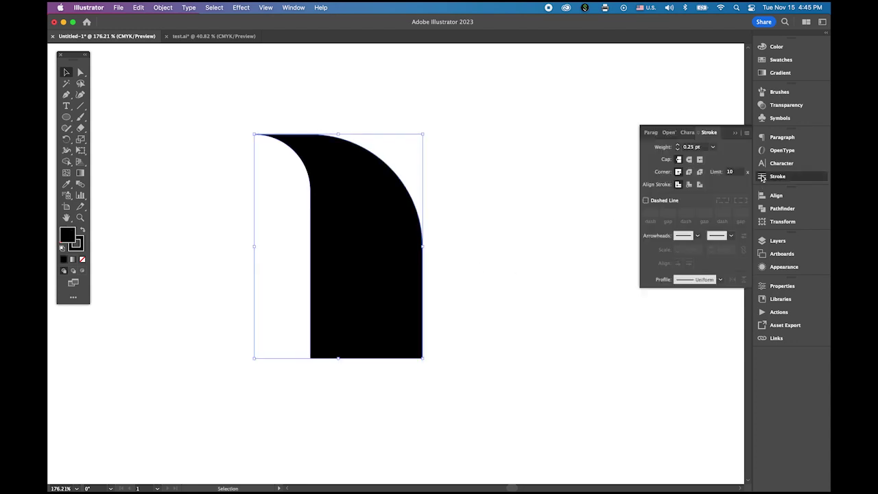
left_click(678, 146)
left_click(678, 146)
left_click(678, 145)
left_click(678, 145)
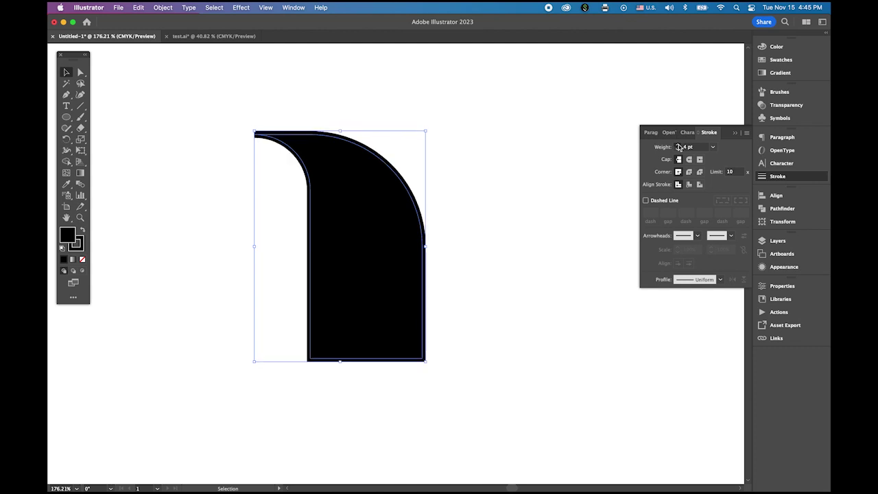
left_click(678, 145)
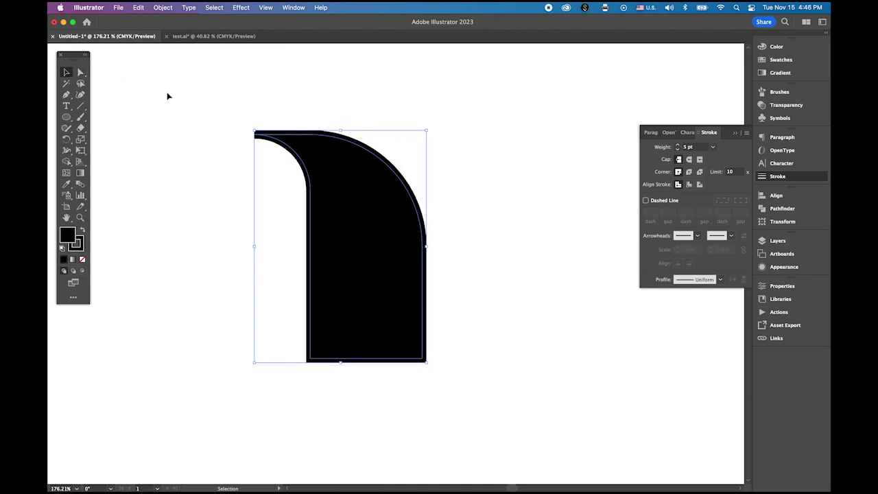
Expand the stroke with Object > Expand and Unite it into one solid shape in Pathfinder
left_click(160, 7)
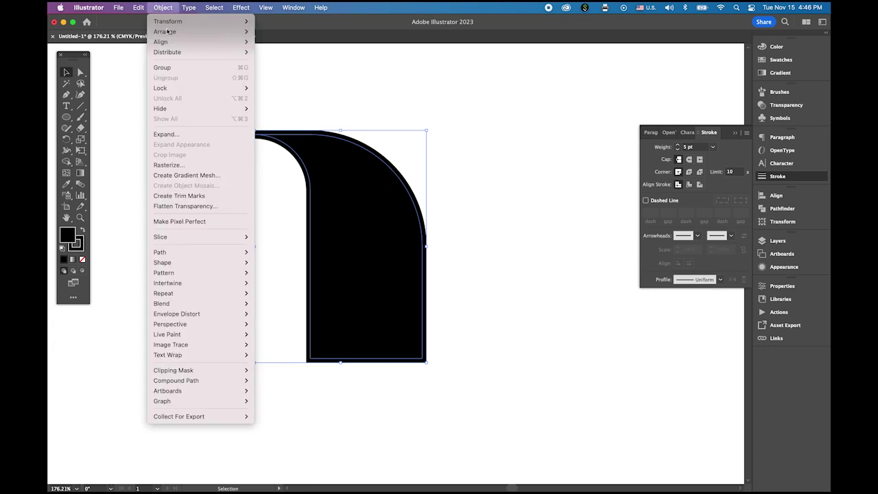
left_click(193, 134)
left_click(415, 231)
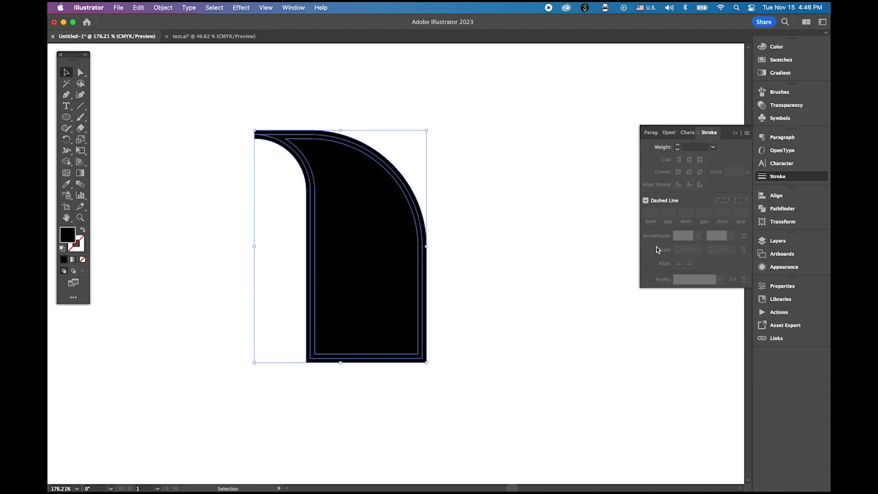
left_click(778, 208)
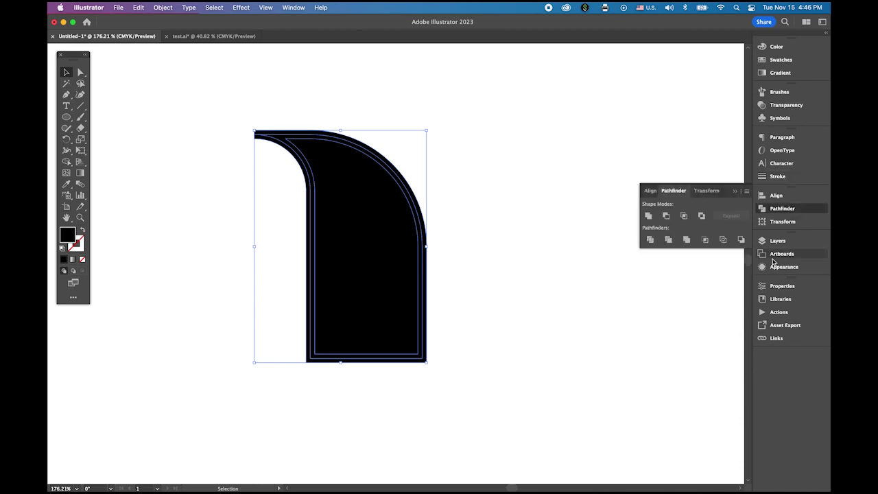
left_click(648, 216)
left_click(523, 320)
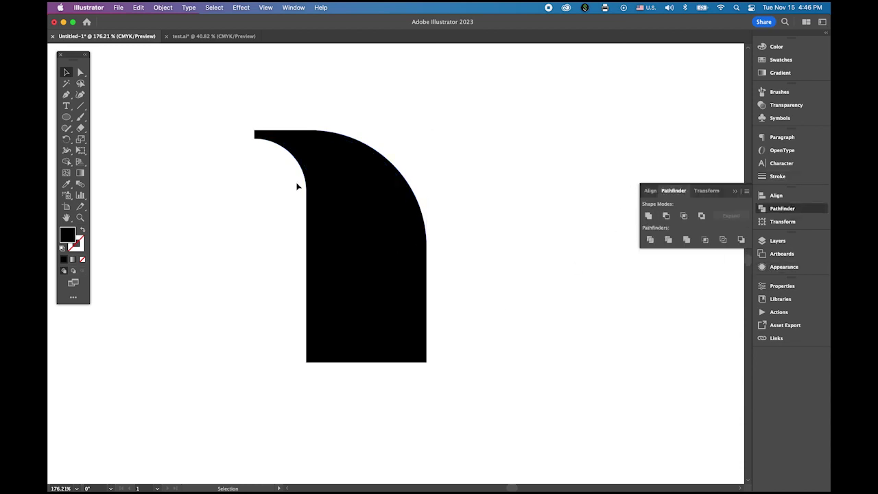
Round the top-left corner anchors into a full round cap by dragging the corner widget
key("z")
left_click_drag(247, 128, 409, 231)
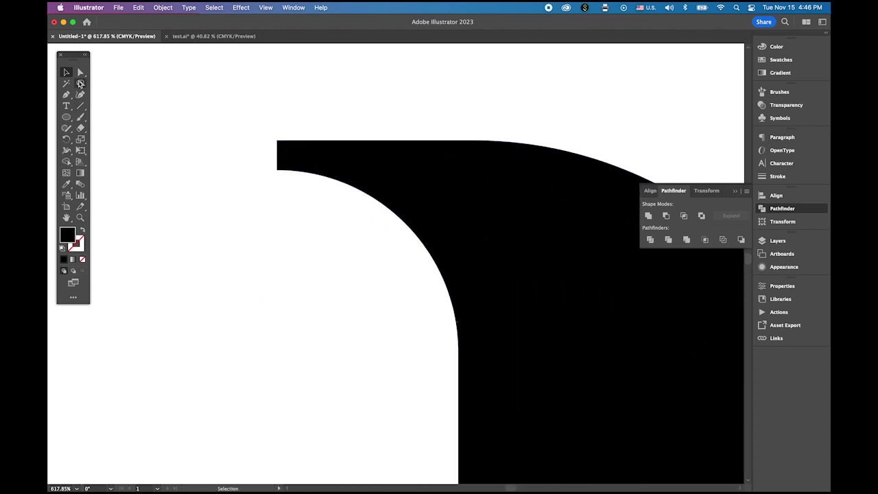
left_click(80, 72)
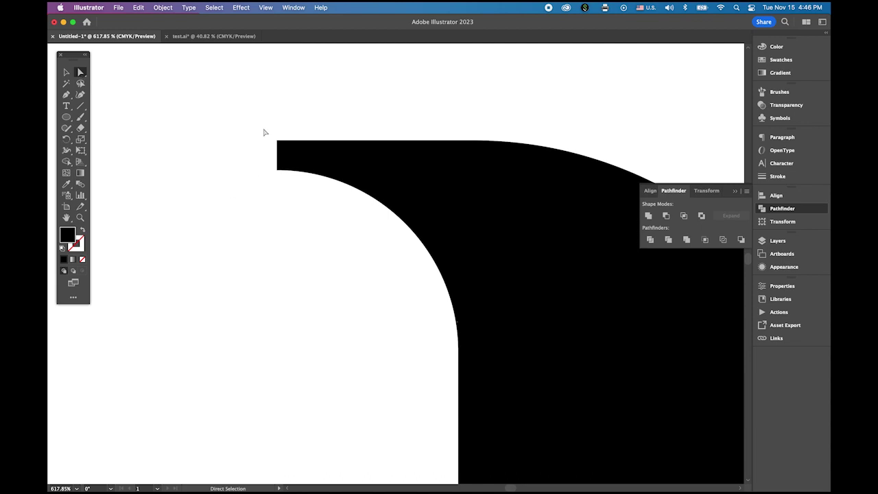
left_click_drag(265, 131, 286, 193)
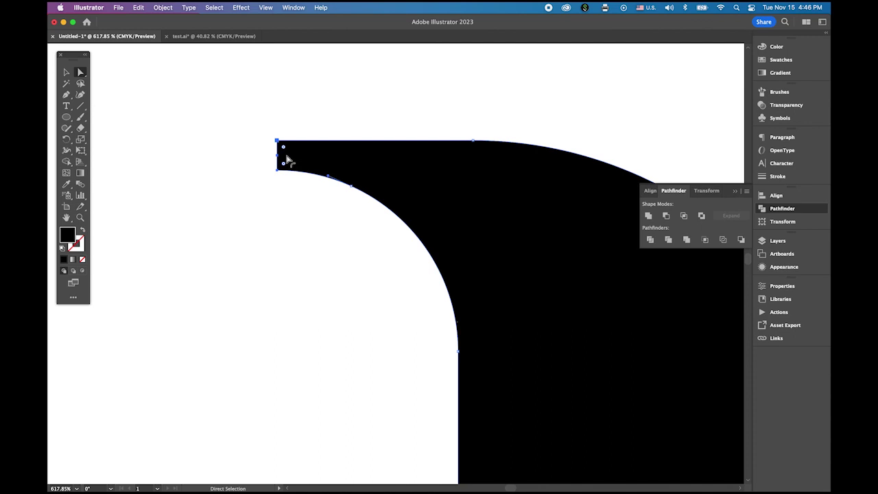
left_click_drag(285, 166, 321, 166)
left_click(219, 223)
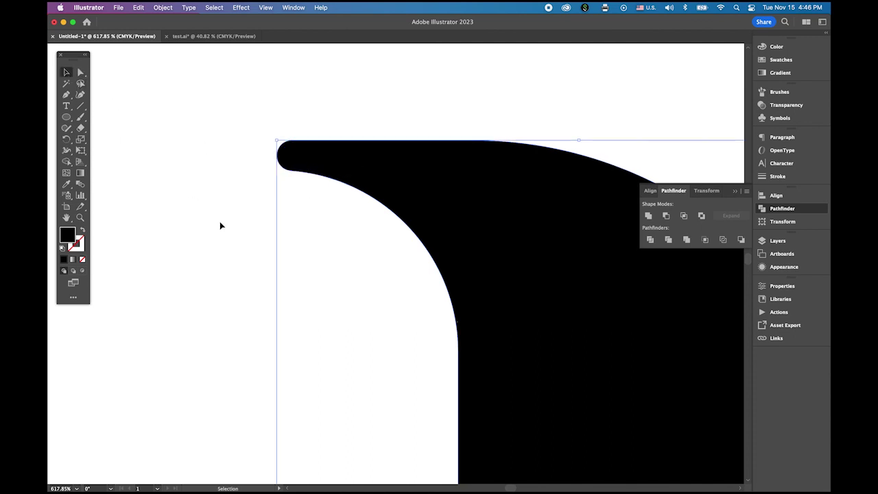
left_click_drag(463, 343, 429, 279)
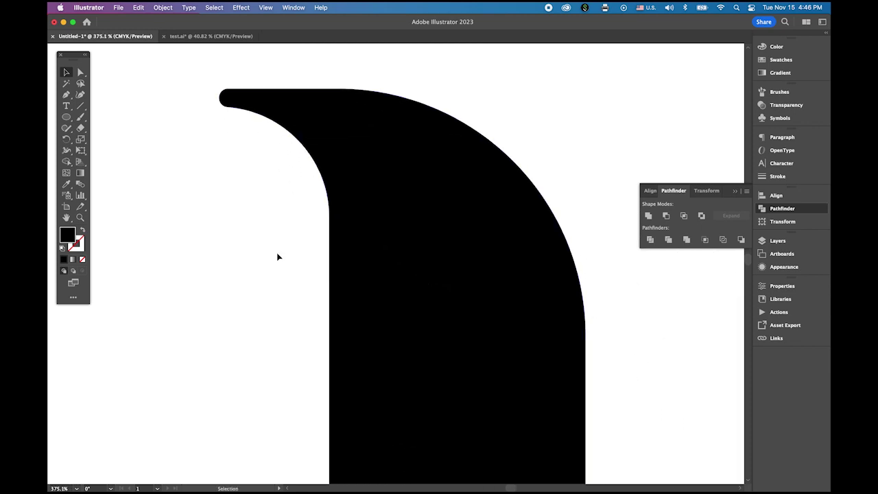
Draw a square from the shape's top-left corner and select it together with the black shape
left_click_drag(66, 118, 119, 118)
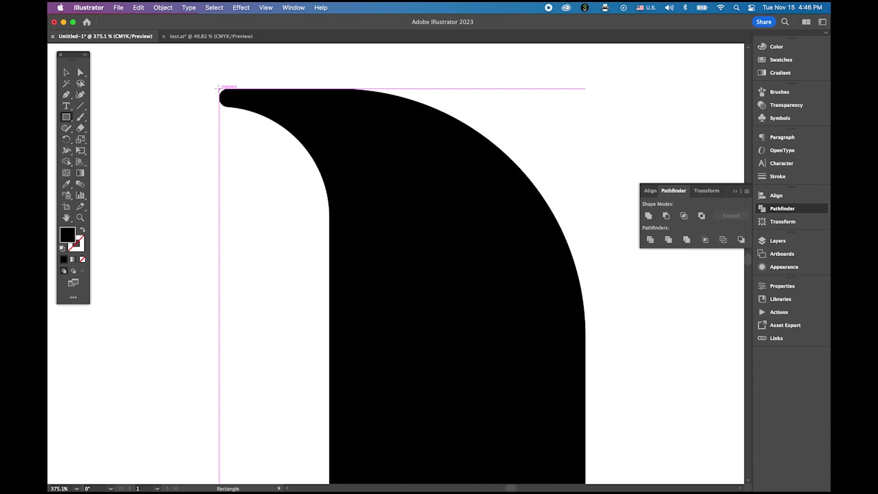
left_click_drag(218, 89, 535, 455)
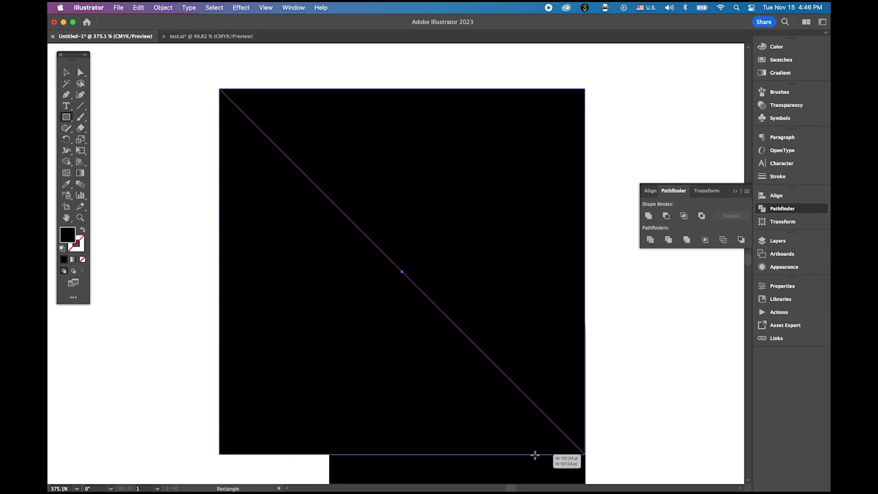
left_click_drag(534, 455, 535, 454)
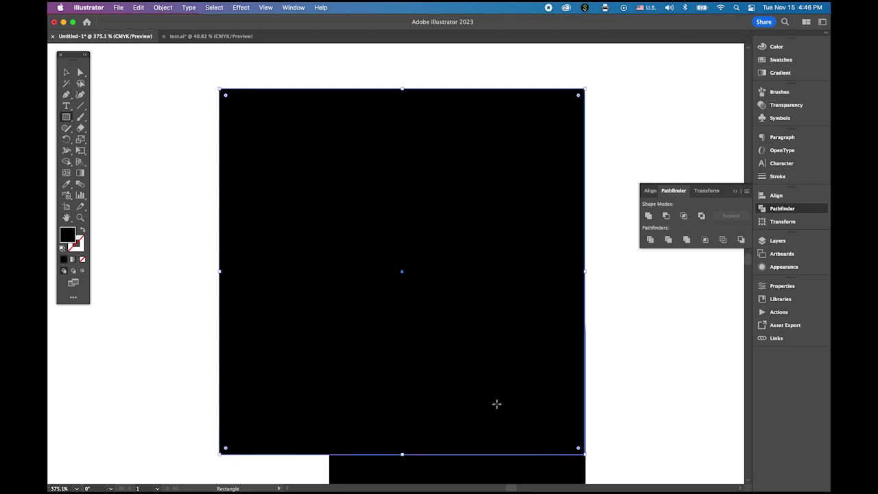
left_click(65, 72)
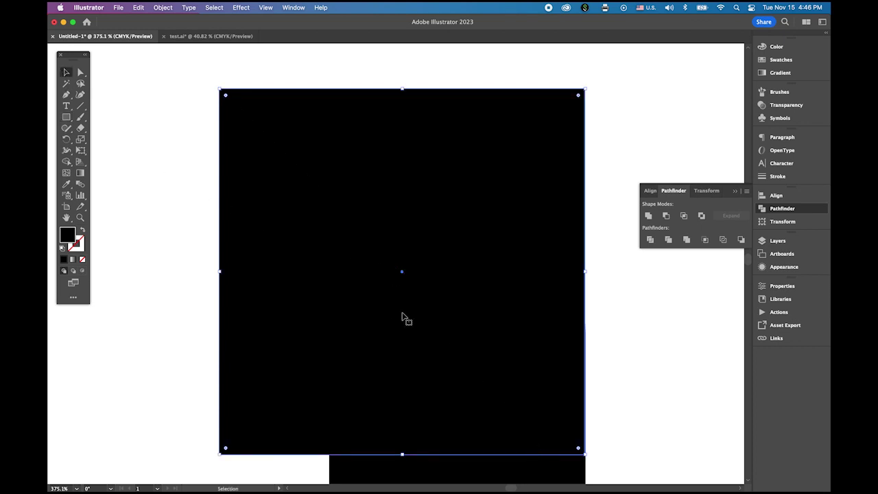
scroll(402, 318, "down", 3)
left_click_drag(427, 308, 383, 237)
left_click_drag(184, 117, 484, 398)
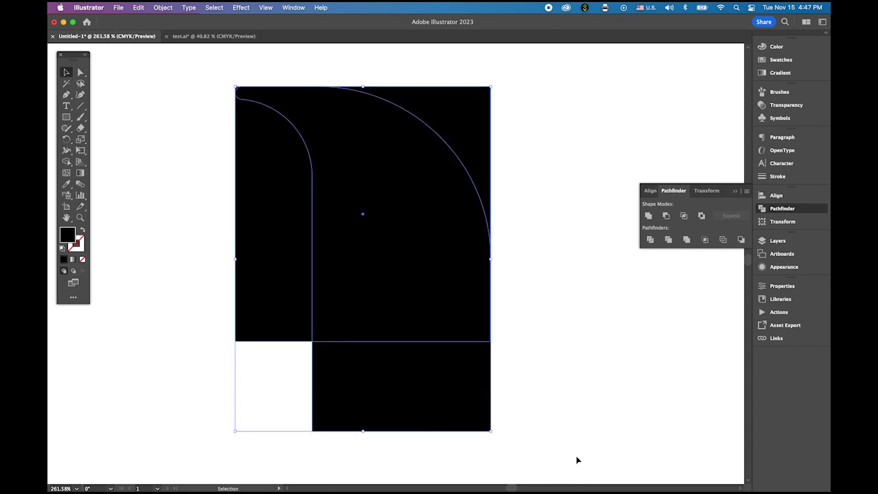
With Shape Builder, delete the left, bottom, top-right and tip sliver regions outside the curve
left_click(66, 161)
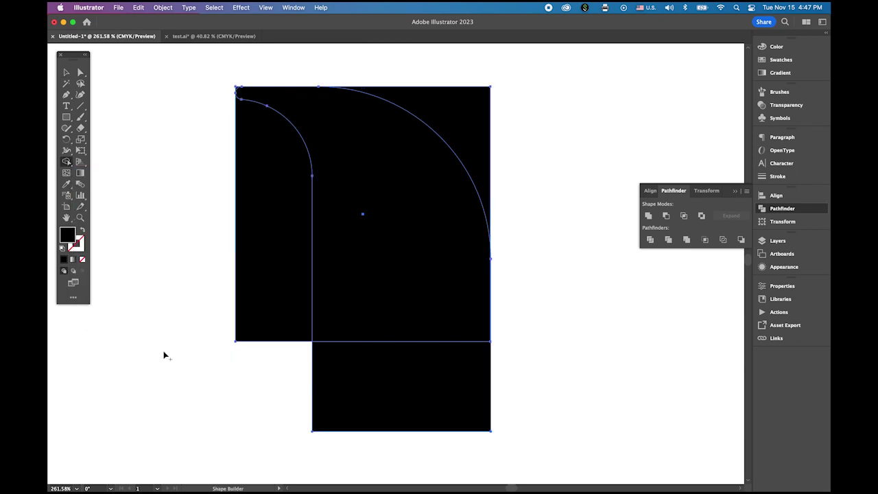
left_click(269, 232, "alt")
left_click(445, 372, "alt")
left_click(465, 117, "alt")
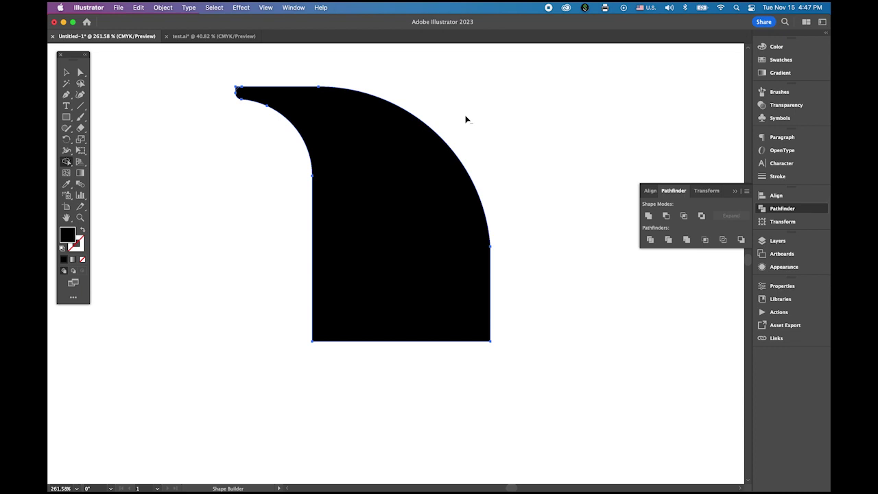
scroll(241, 79, "up", 5)
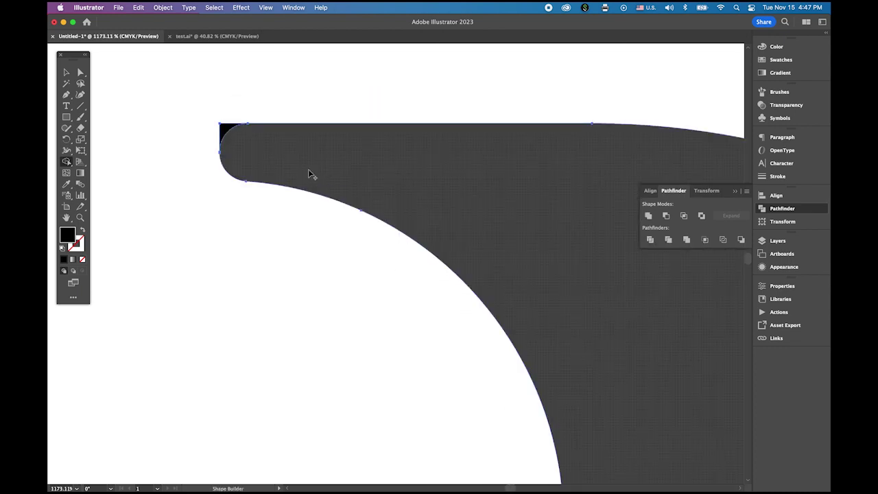
left_click(230, 130, "alt")
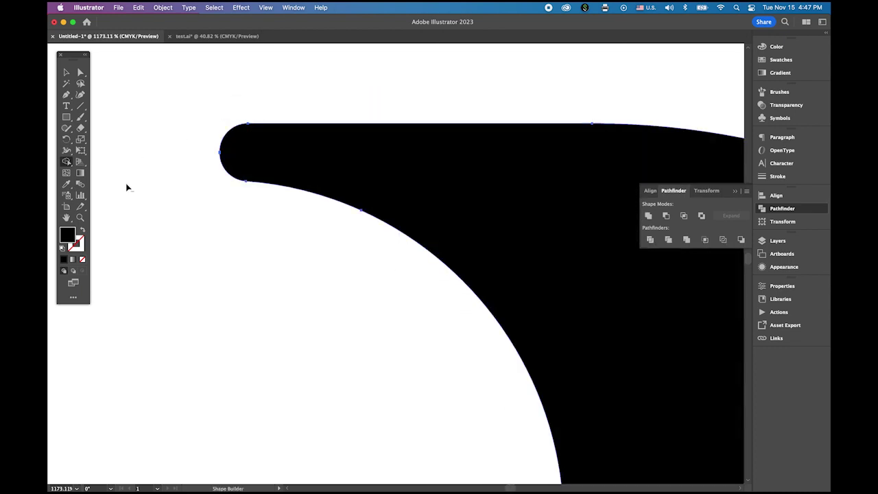
Zoom out and shift the trimmed black shape sideways, undoing an accidental duplicate
left_click(66, 72)
left_click(394, 367)
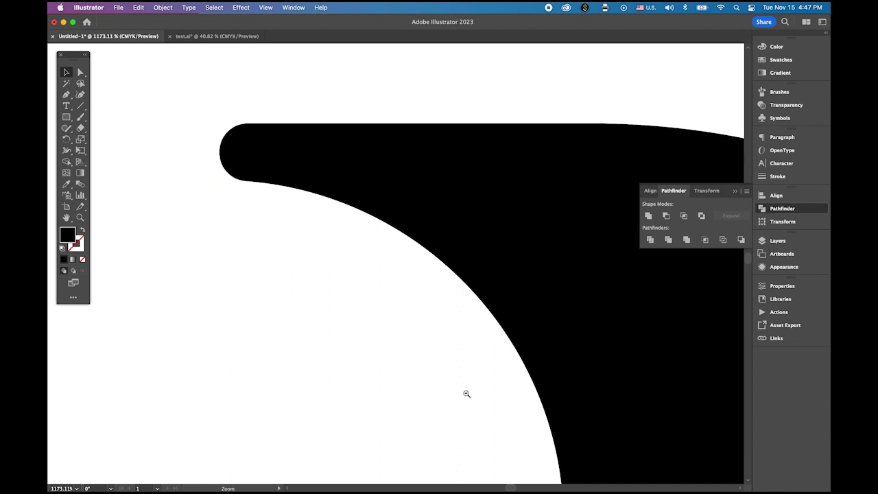
left_click_drag(466, 394, 284, 272)
scroll(299, 153, "down", 7)
scroll(299, 153, "right", 6)
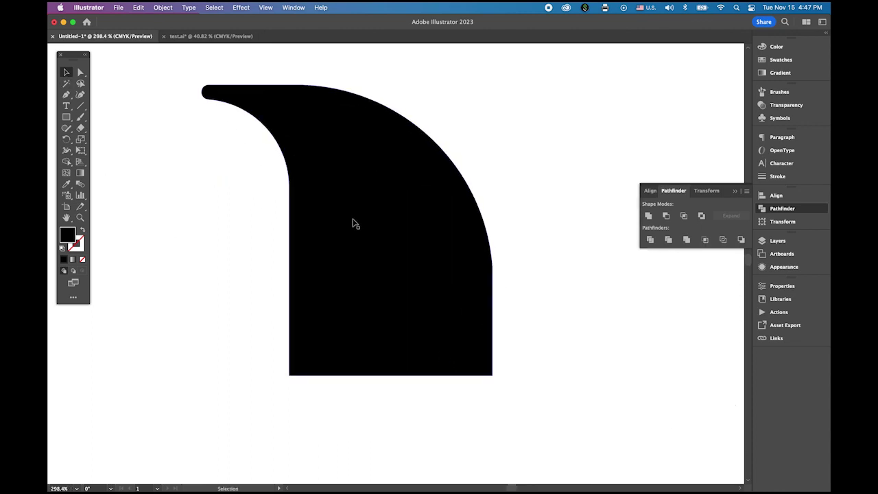
left_click_drag(355, 224, 574, 243)
key("super+z")
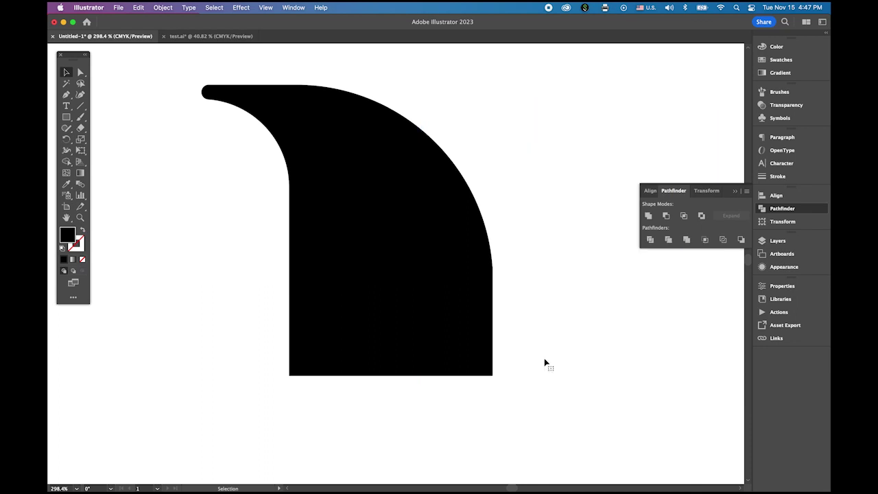
left_click_drag(418, 290, 358, 291)
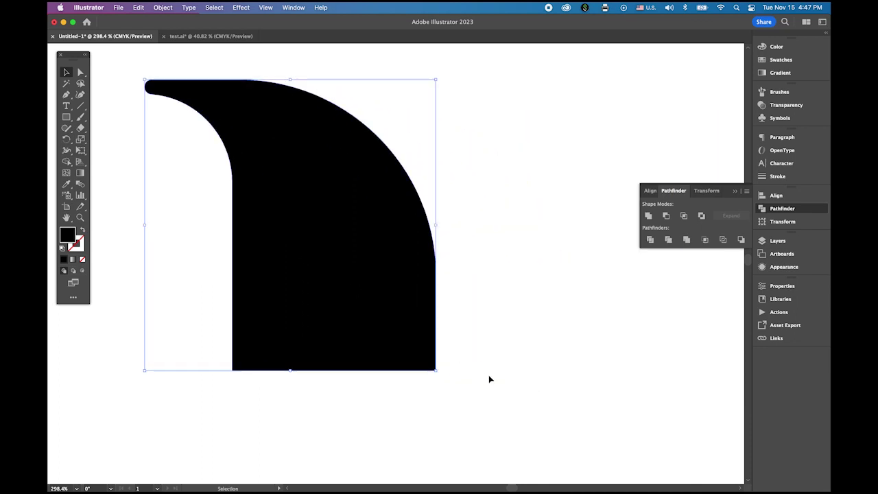
Move the black wave shape near the artboard's top-left corner
scroll(488, 375, "down", 5)
left_click_drag(447, 335, 319, 227)
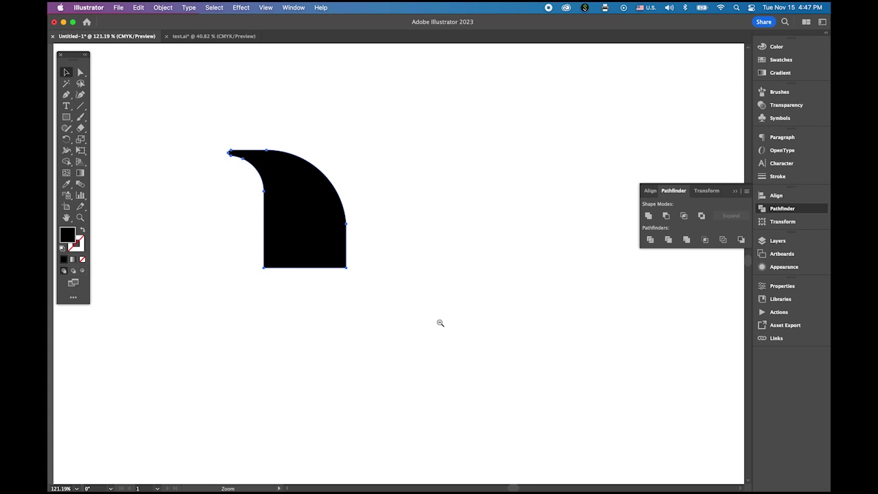
scroll(439, 324, "down", 5)
scroll(325, 229, "down", 3)
scroll(325, 229, "right", 3)
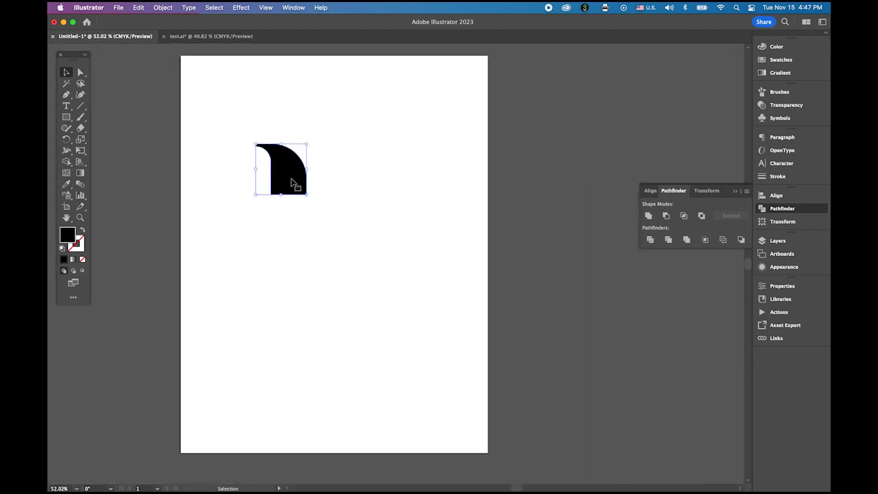
left_click_drag(290, 182, 233, 131)
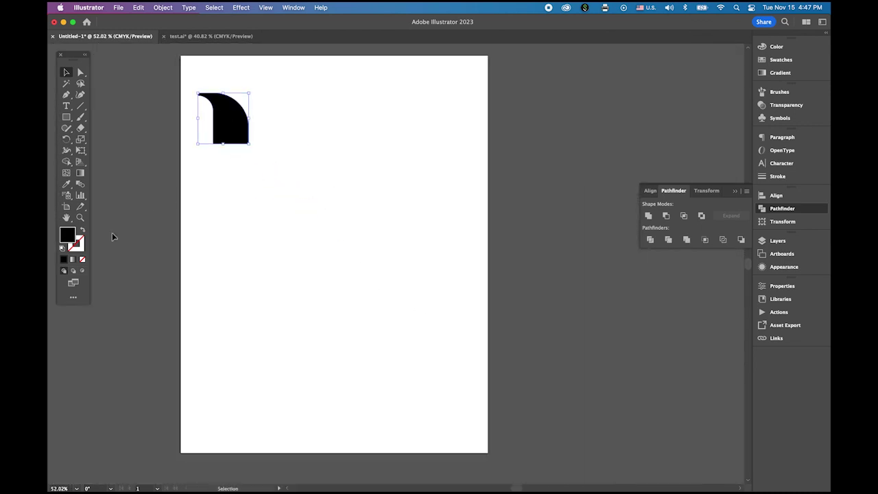
Set up the Rectangle tool with no fill and a 0.25 pt black stroke
left_click(163, 218)
left_click(66, 116)
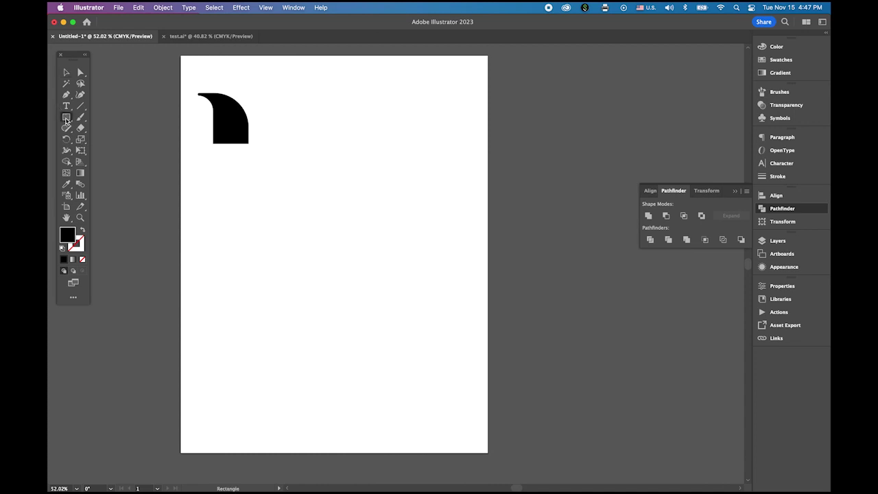
left_click(82, 234)
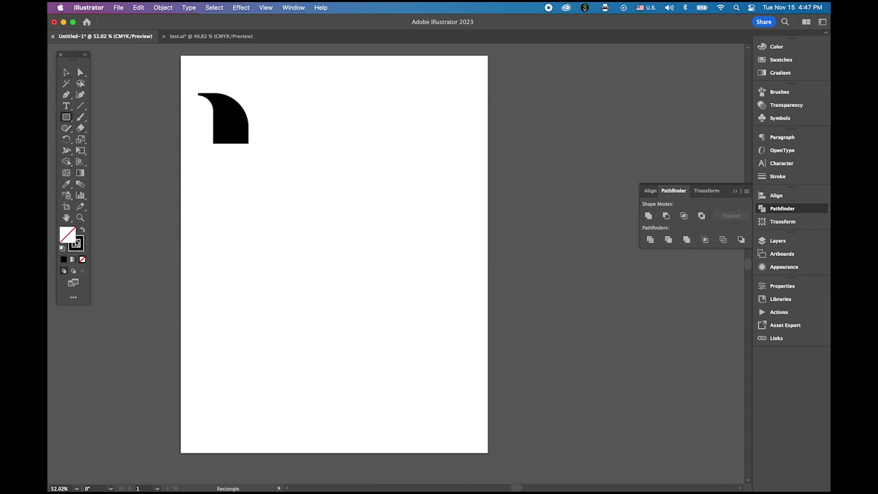
left_click(81, 251)
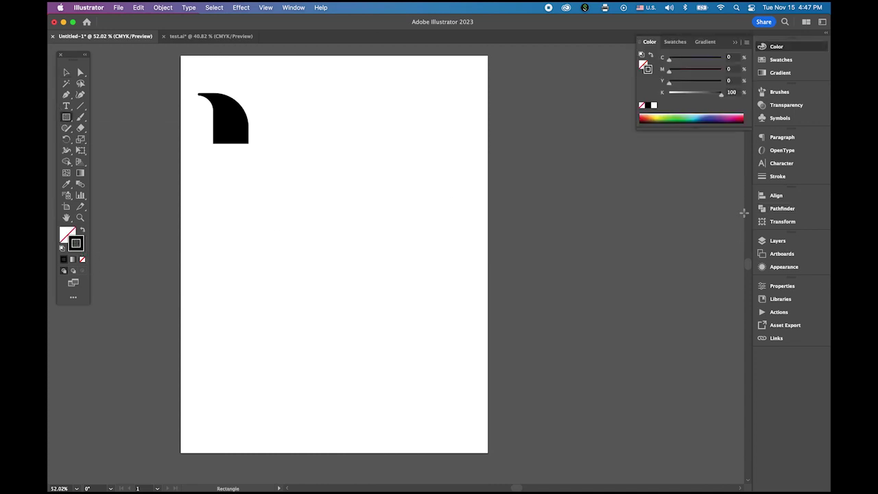
left_click(784, 179)
left_click(714, 148)
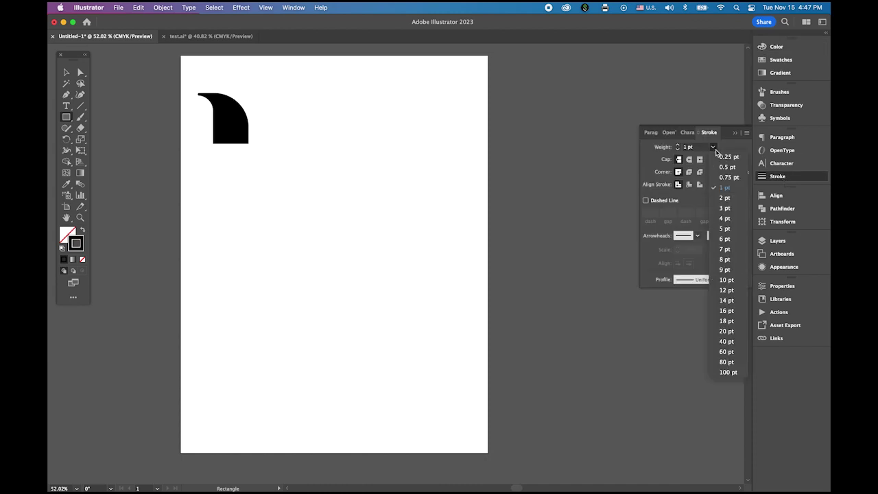
left_click(725, 156)
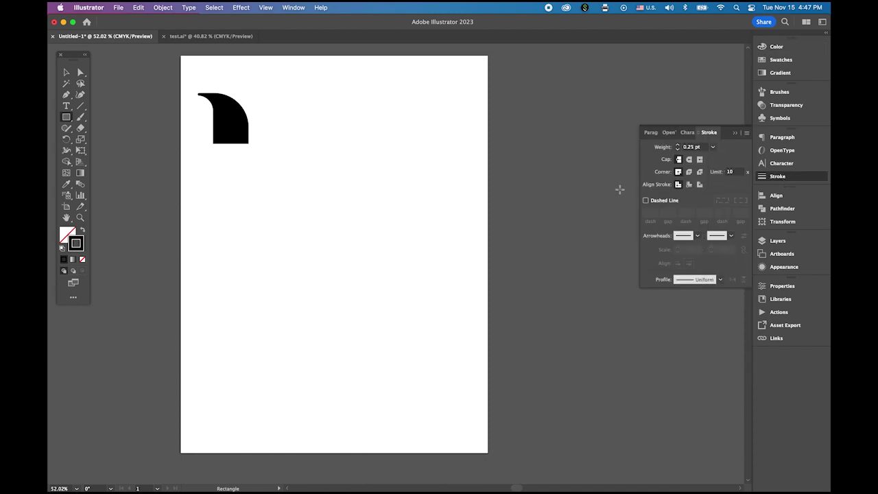
Draw a larger outlined square in the artboard's middle and open the Object > Path menu
left_click_drag(229, 194, 420, 386)
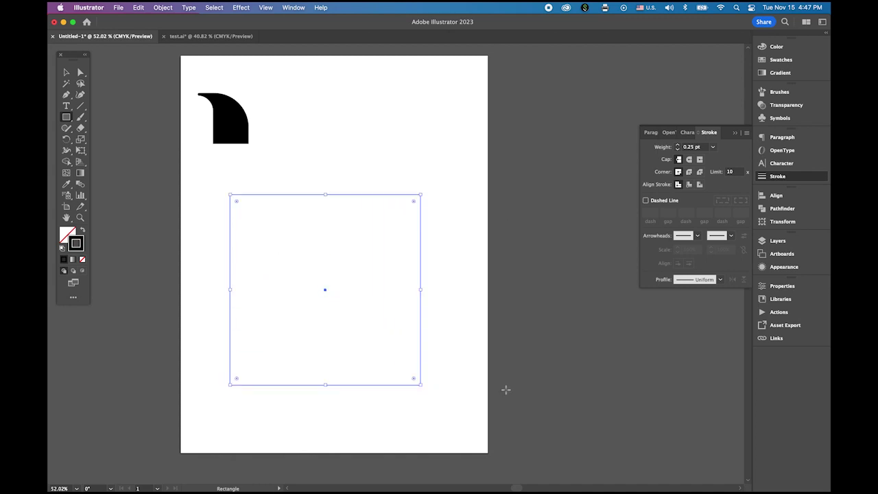
left_click(162, 7)
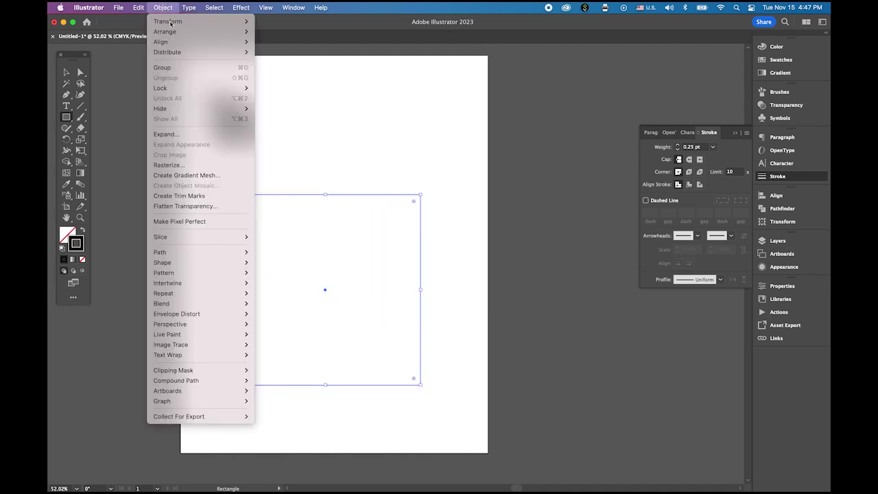
mouse_move(208, 253)
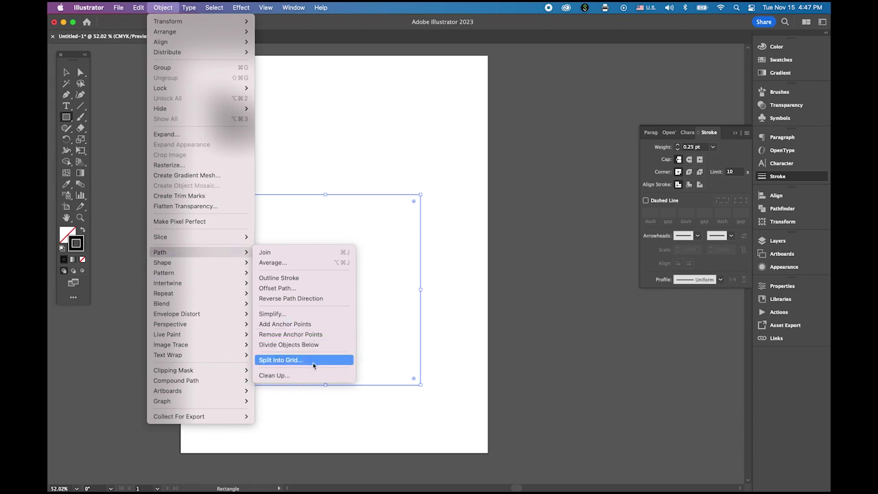
In Split Into Grid, turn on Preview and apply 4 rows and 4 columns to the square
left_click(313, 365)
left_click(545, 326)
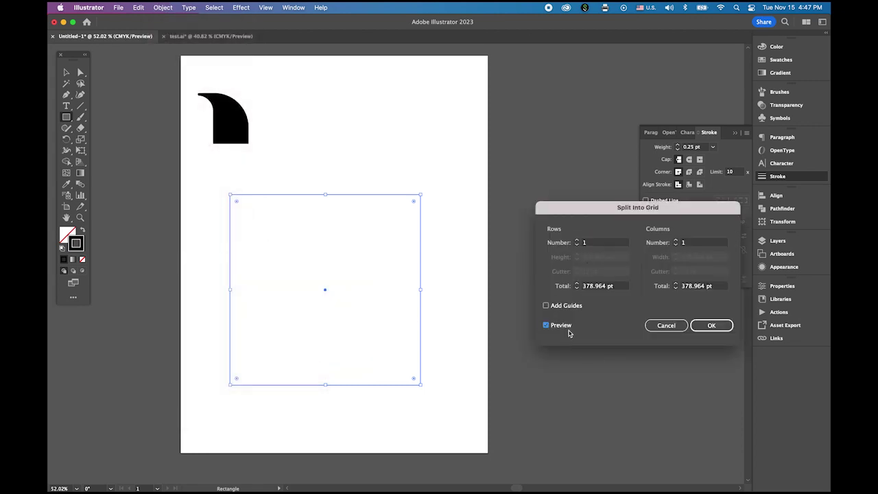
left_click(577, 240)
left_click(577, 240)
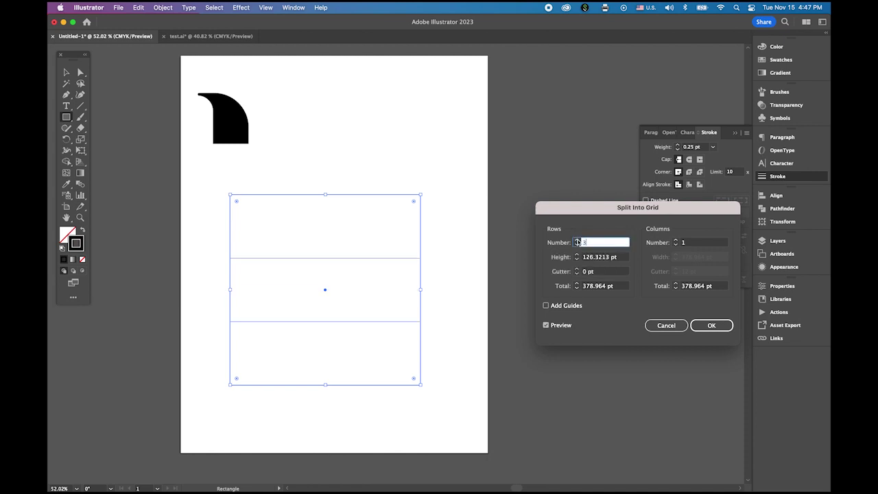
left_click(577, 240)
left_click(676, 241)
left_click(676, 240)
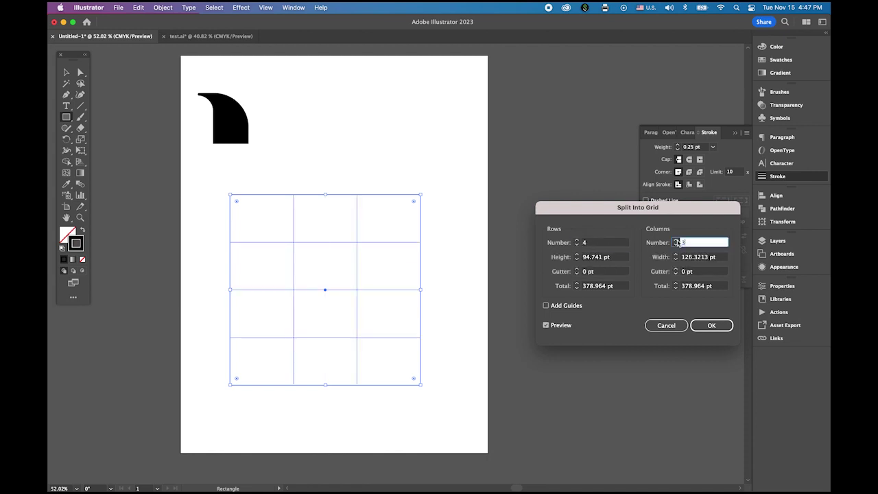
left_click(676, 240)
left_click(714, 325)
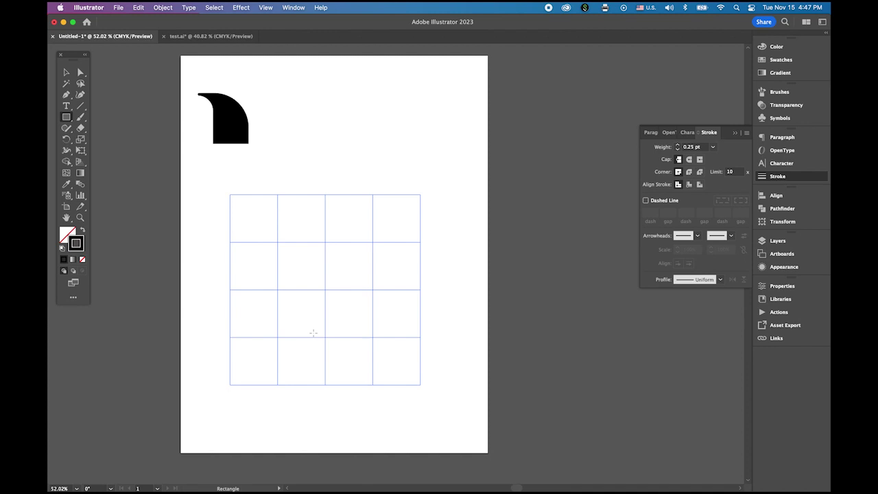
left_click(66, 72)
left_click(335, 180)
Move the black wave shape to the grid's top-left corner
scroll(244, 195, "up", 2)
scroll(339, 202, "down", 3)
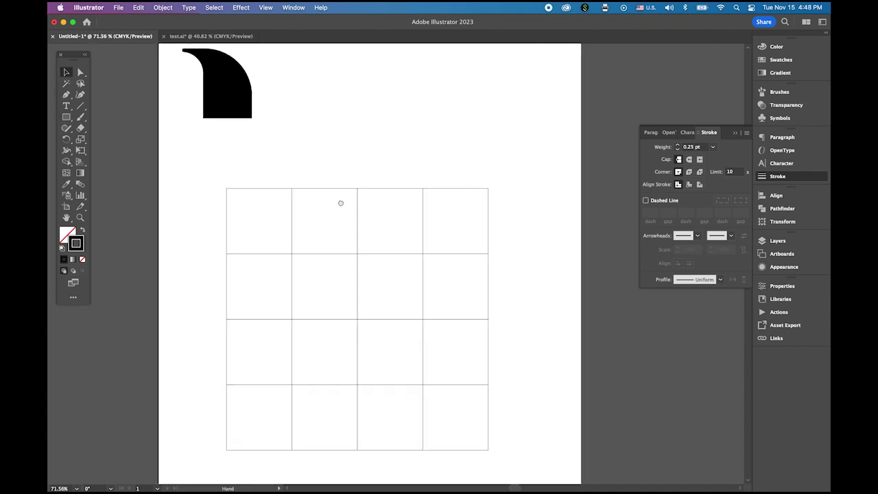
left_click(246, 67)
left_click_drag(246, 66, 282, 201)
Scale the black shape to fill the top-left cell and switch to View > Outline
scroll(265, 172, "up", 5)
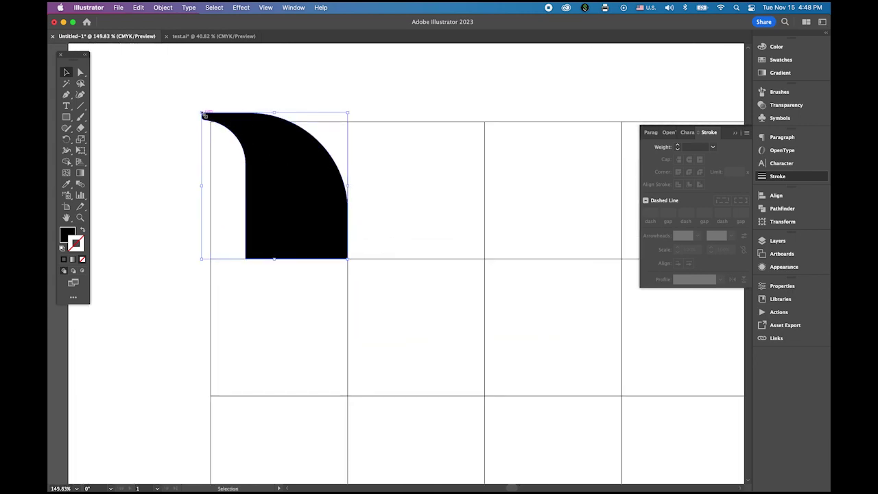
left_click_drag(204, 114, 211, 122)
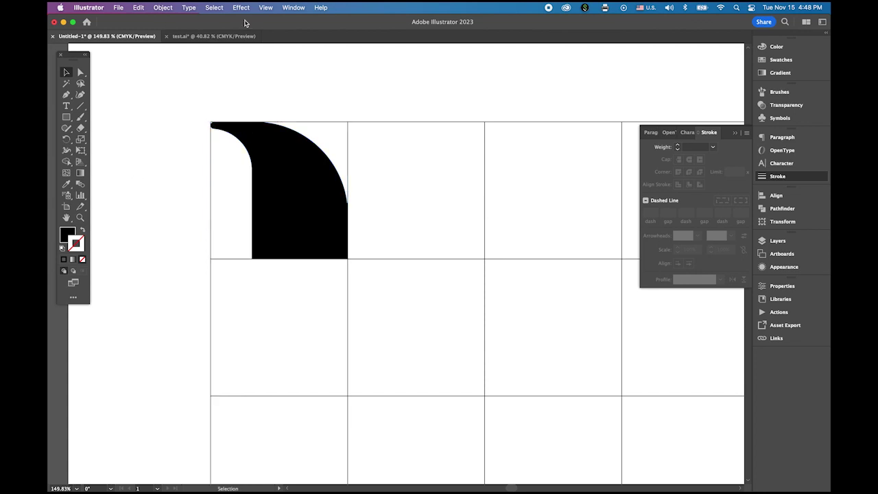
left_click(266, 8)
left_click(277, 32)
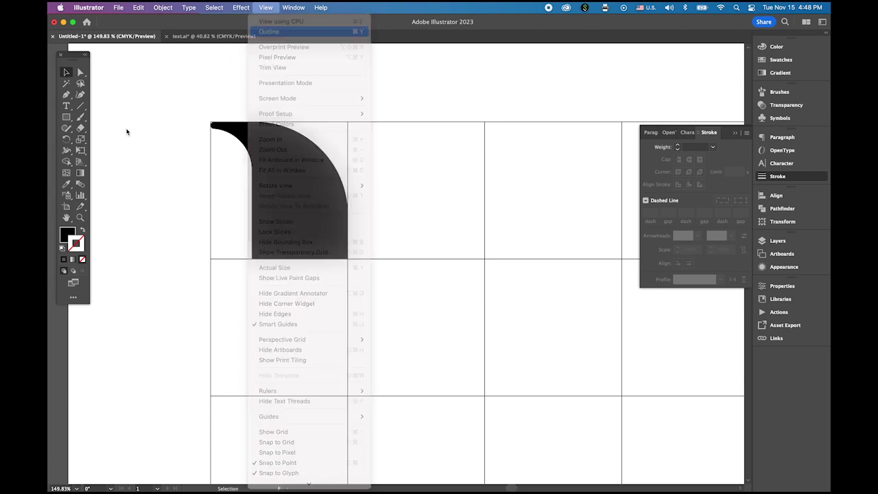
Copy the top-left wave shape one cell down and to the right
key("z")
left_click_drag(259, 240, 206, 139)
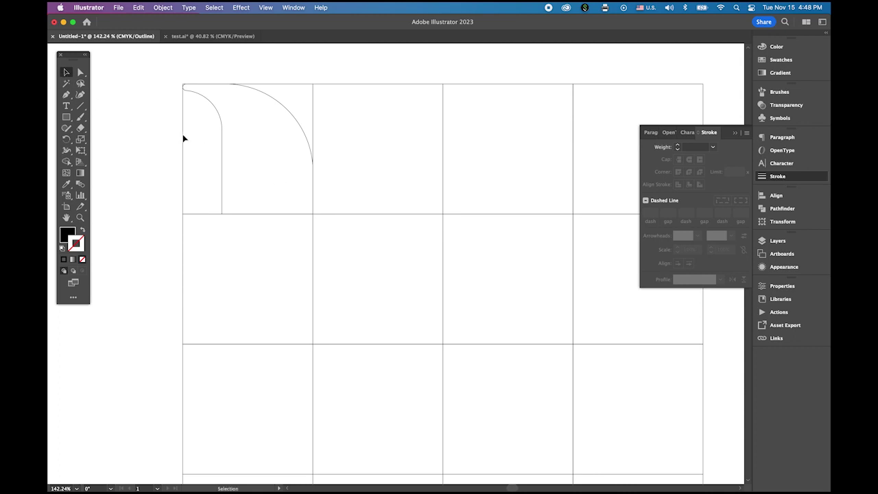
left_click(223, 143)
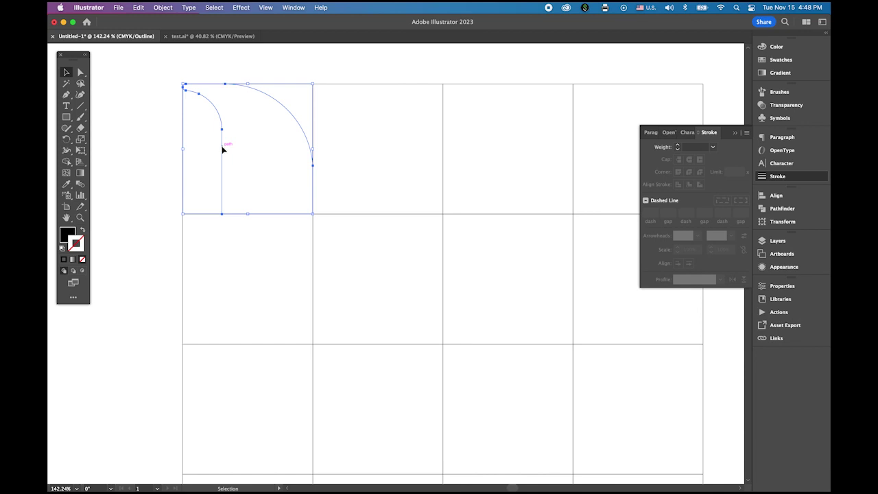
left_click_drag(223, 149, 522, 412)
left_click(343, 340)
Repeat the transform twice so copies fill the next two diagonal cells
key("z")
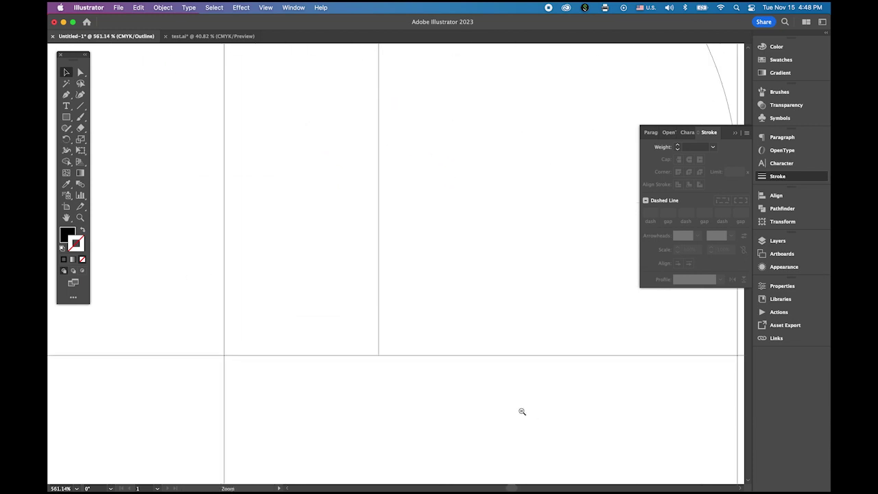
left_click(522, 412, "alt")
left_click(404, 355, "alt")
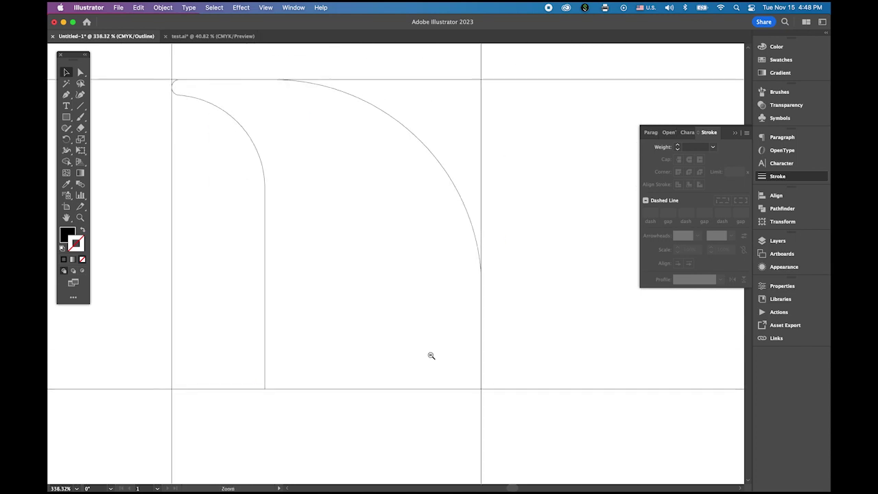
left_click(431, 356, "alt")
left_click_drag(361, 298, 295, 157)
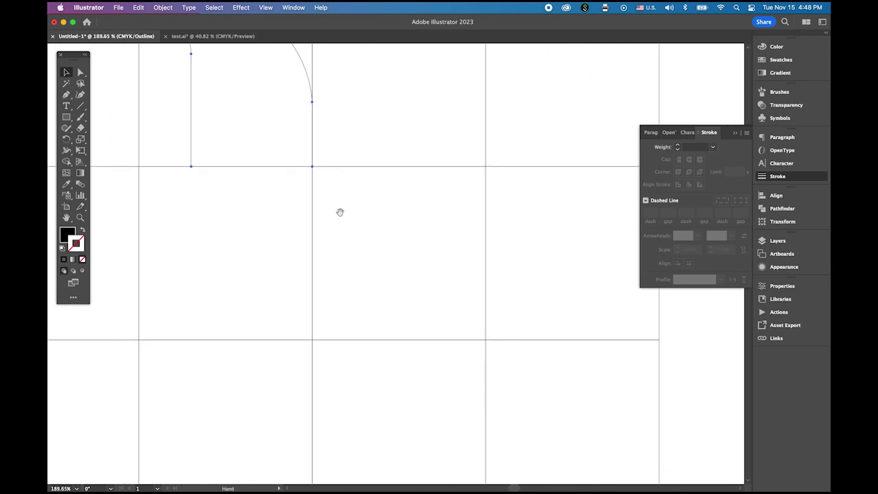
left_click_drag(340, 212, 308, 188)
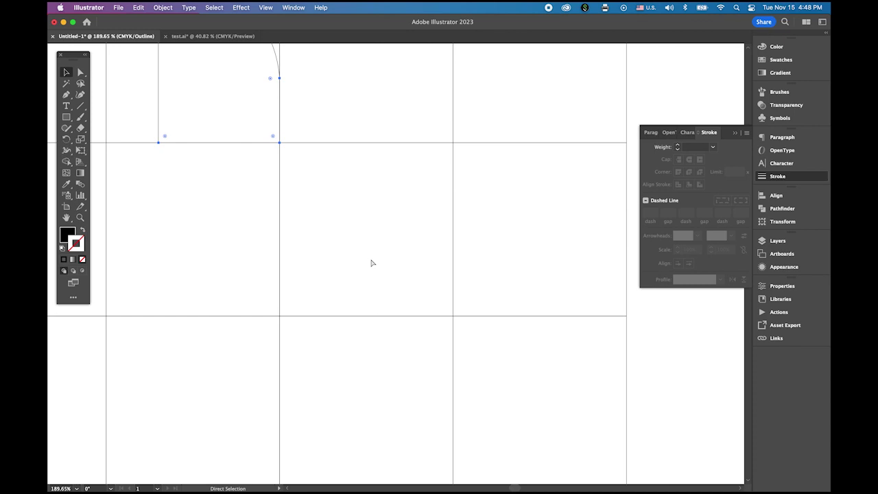
key("ctrl+d")
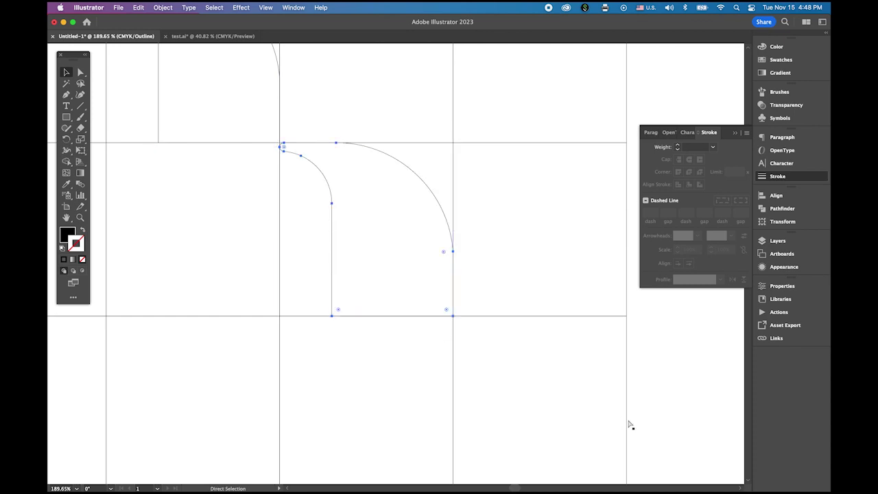
key("ctrl+d")
Zoom in on the bottom-right cell and select its wave copy
key("super+space")
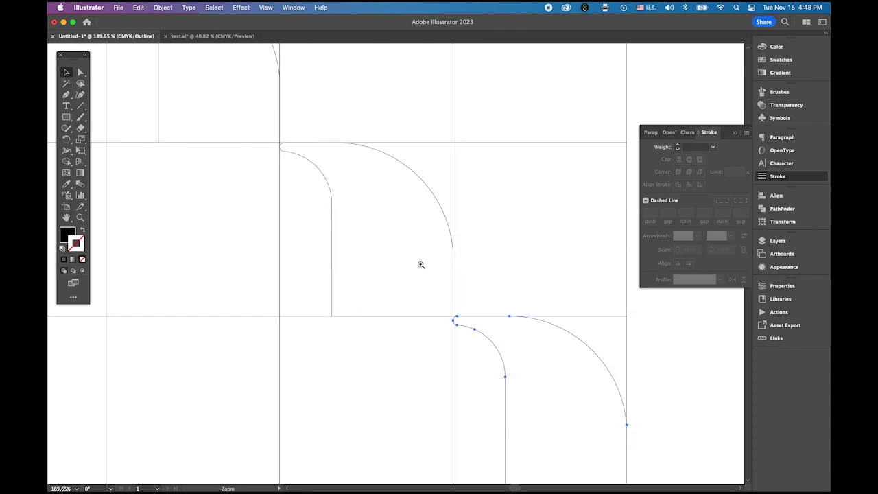
left_click_drag(419, 265, 395, 277)
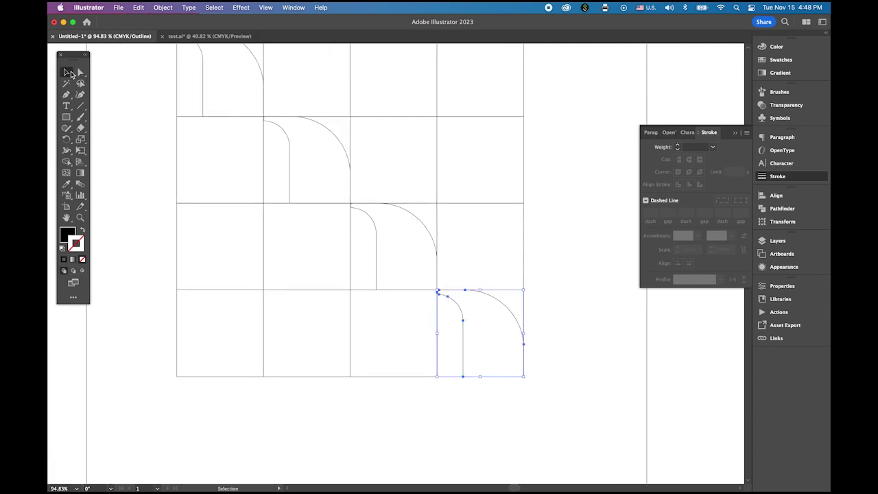
left_click(323, 283)
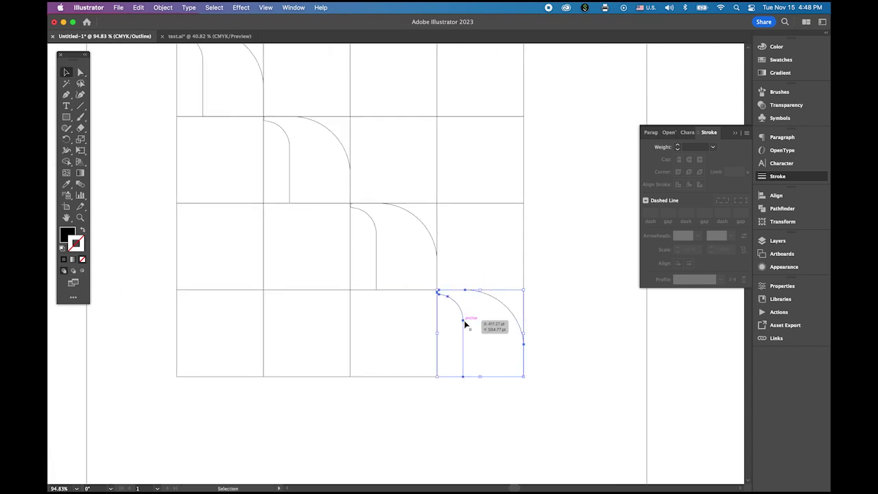
key("super+space")
left_click_drag(449, 356, 603, 423)
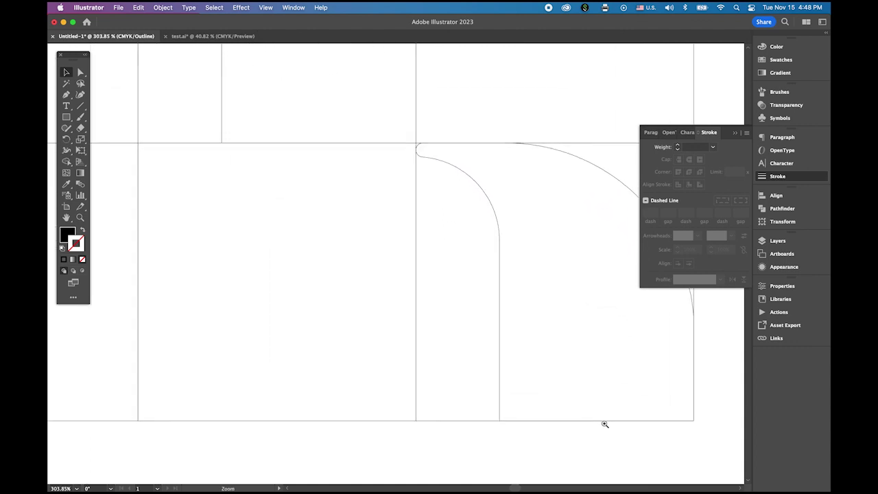
left_click(604, 421)
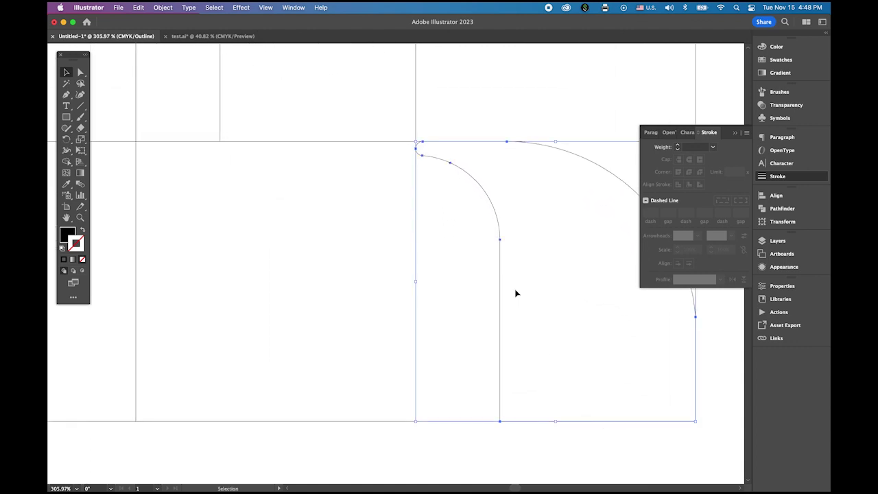
Copy the wave shape one cell to the left and rotate the copy 180°
left_click(736, 133)
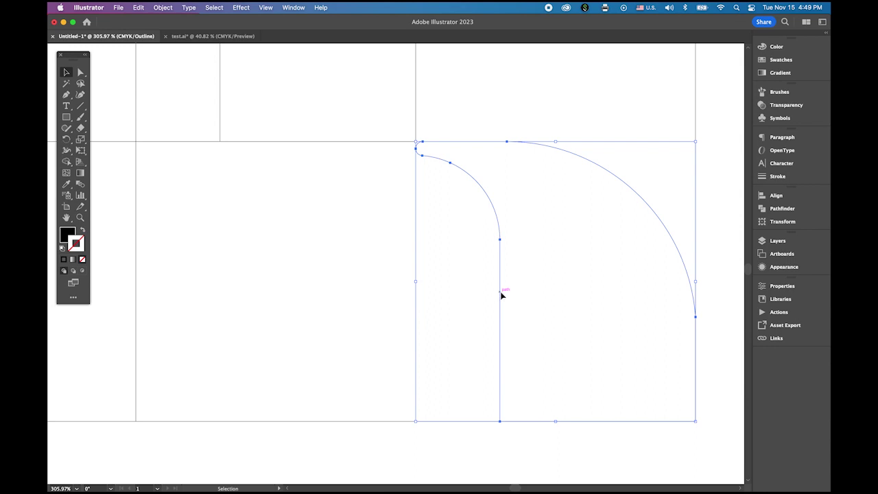
left_click_drag(502, 294, 221, 279)
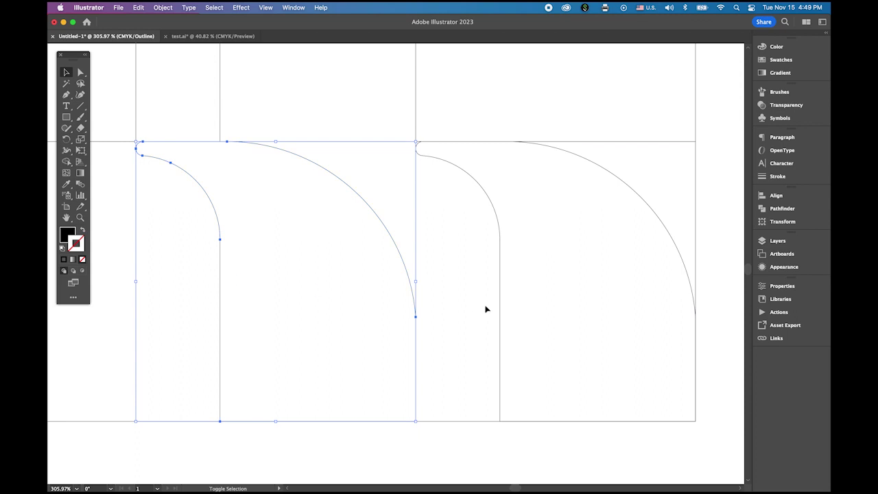
double_click(66, 140)
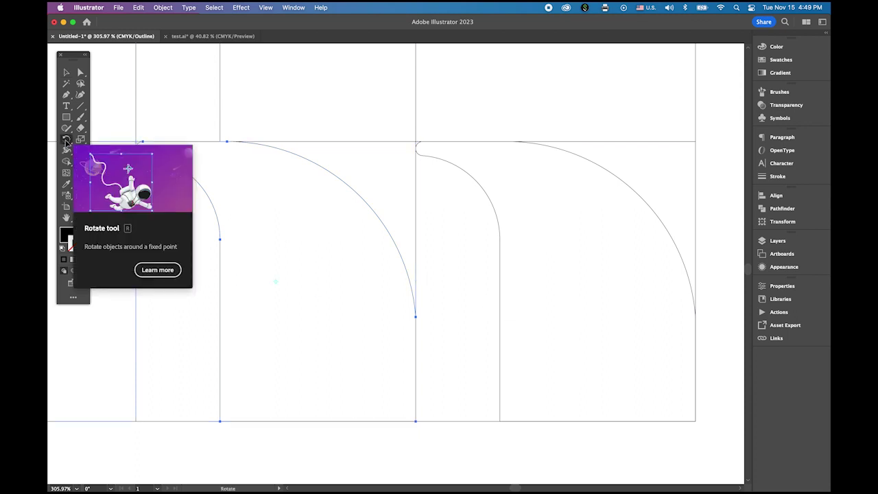
left_click(435, 187)
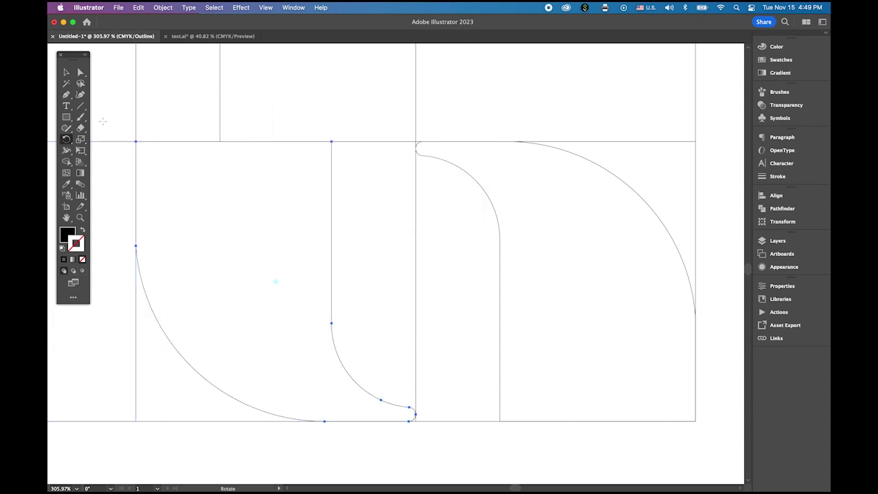
left_click(65, 73)
Slide the flipped copy right and align its straight edge with the grid
scroll(340, 159, "up", 2)
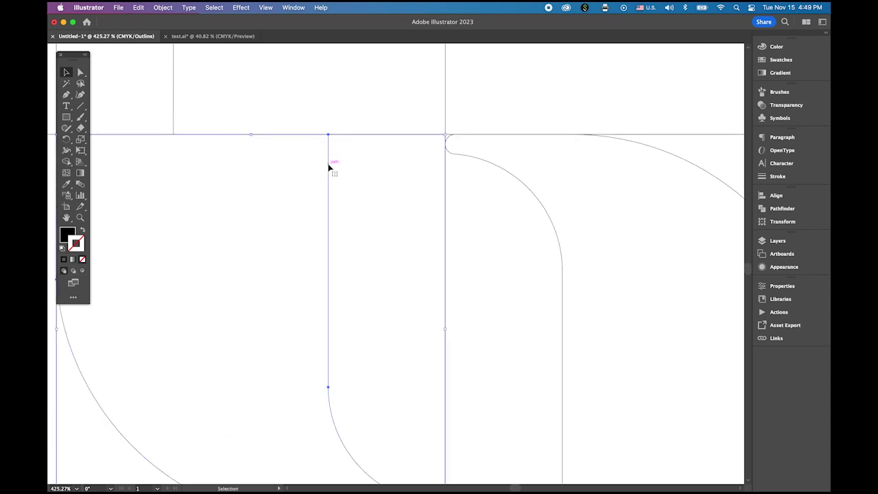
left_click_drag(330, 167, 447, 192)
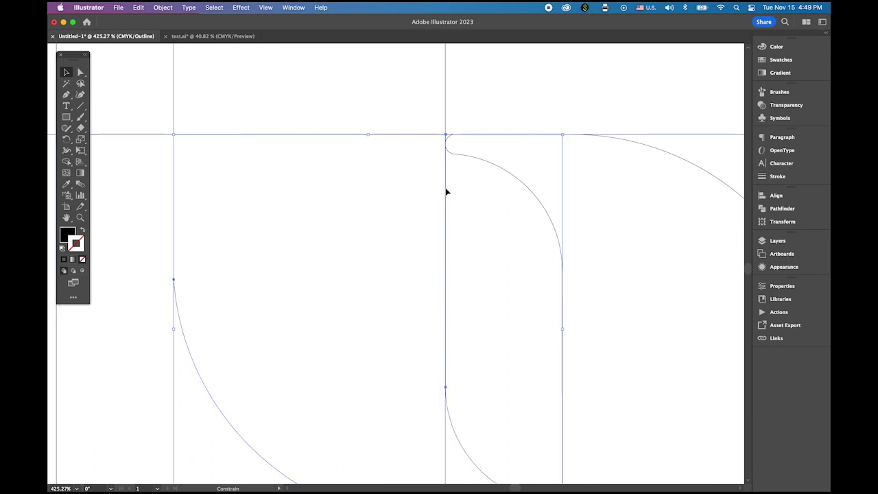
scroll(218, 116, "up", 10)
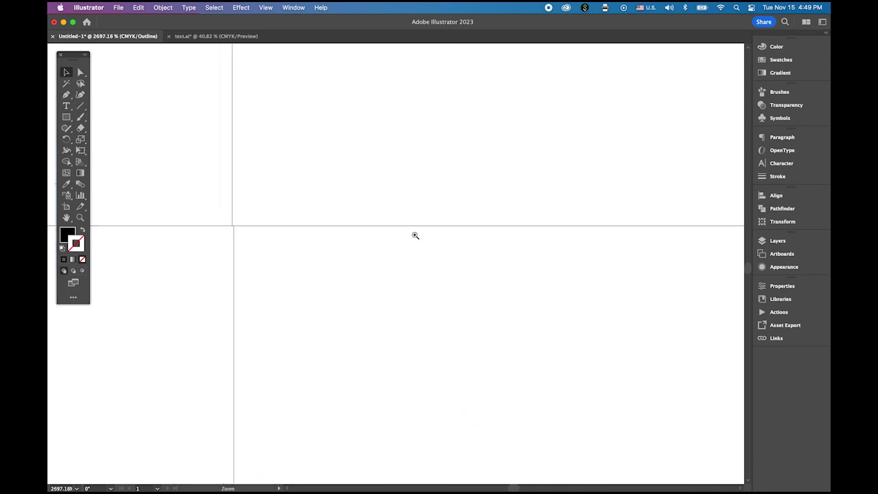
left_click(178, 268)
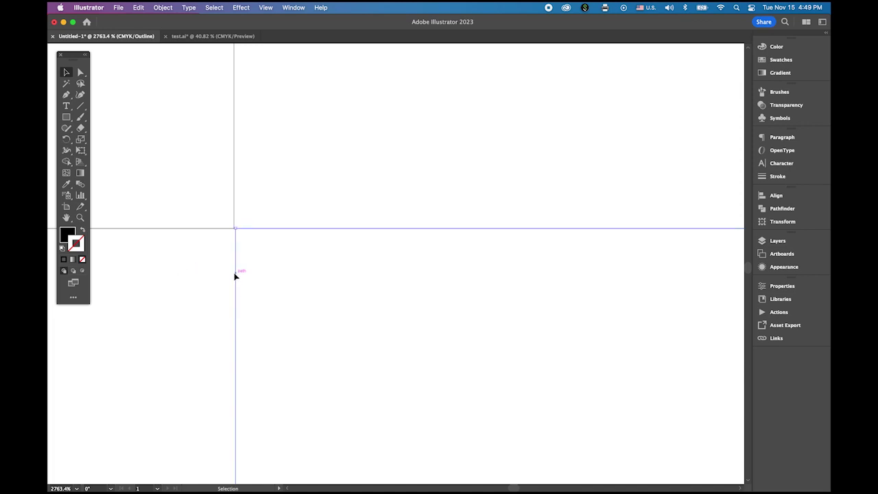
mouse_move(236, 280)
left_mouse_down()
mouse_move(210, 281)
mouse_move(234, 288)
left_mouse_up()
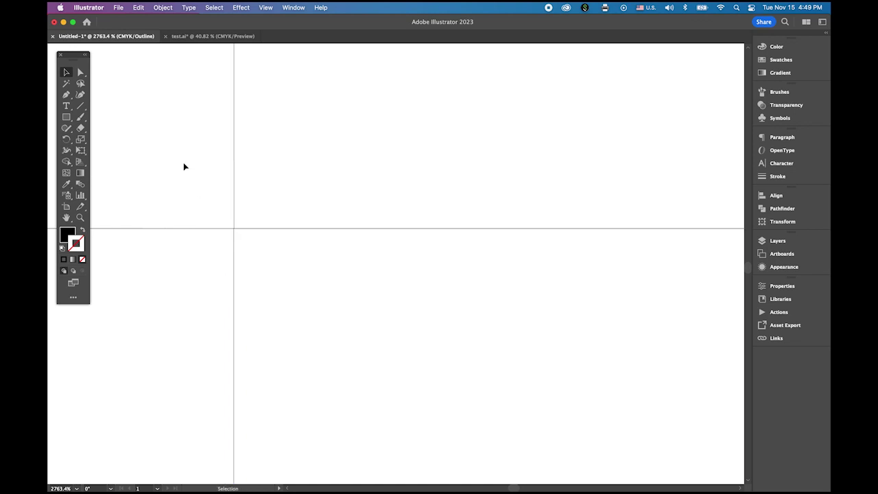
Copy the flipped wave shape one more cell to the left
key("z")
left_click_drag(435, 302, 240, 194)
scroll(462, 286, "down", 6)
left_click_drag(416, 296, 389, 171)
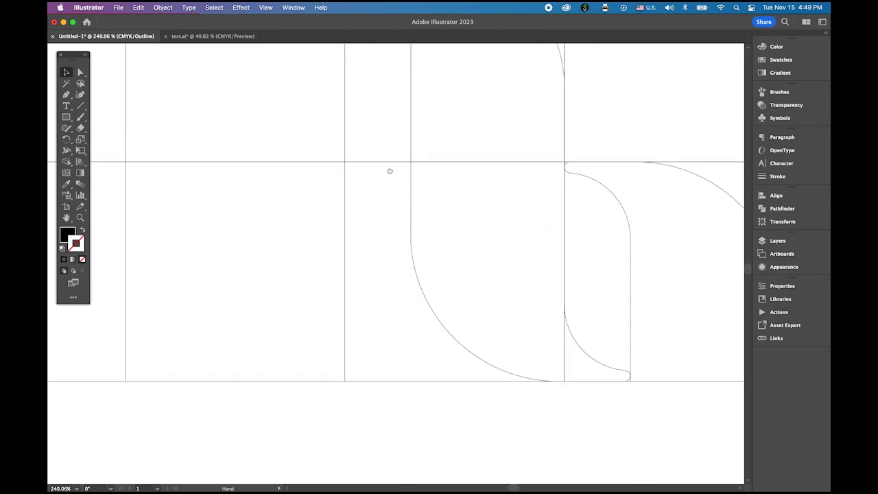
left_click(411, 220)
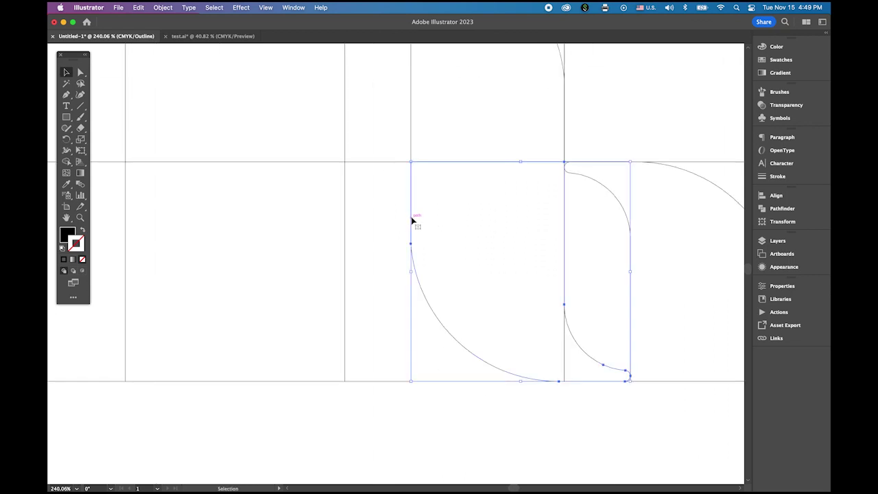
left_click_drag(413, 220, 194, 226)
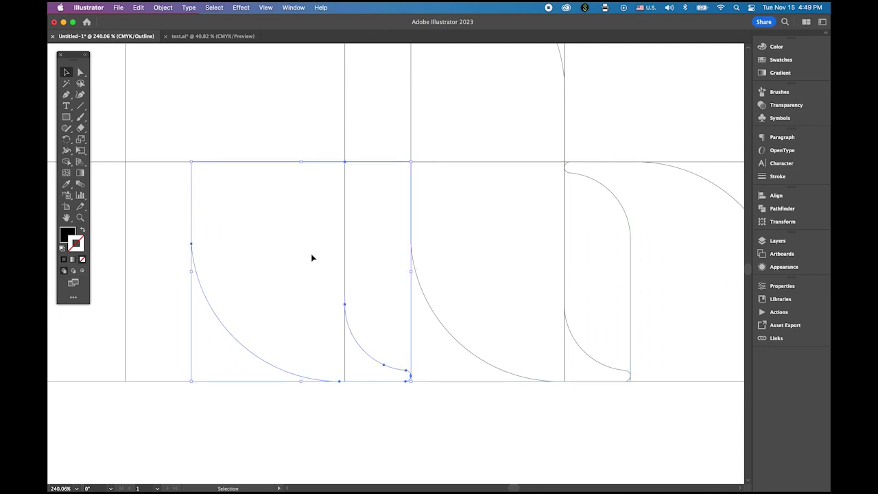
Copy the large quarter-arc path one cell to the left to complete the bottom row
left_click(272, 218)
scroll(273, 217, "up", 5)
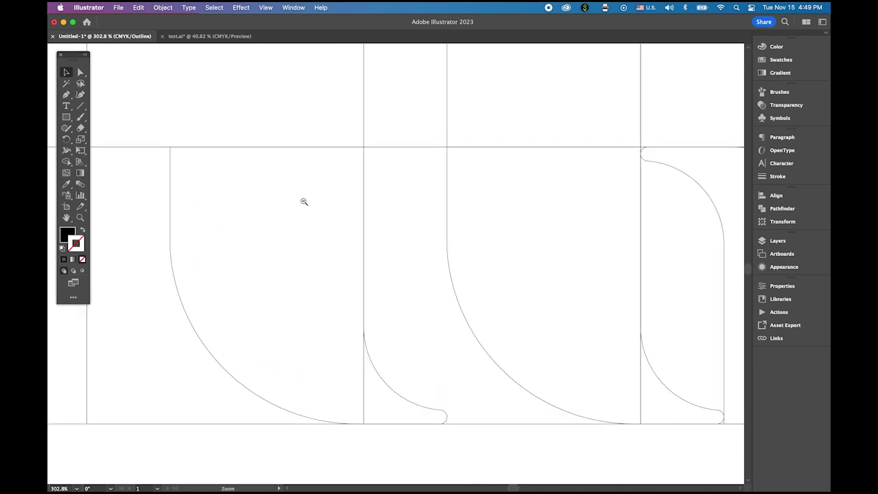
scroll(277, 186, "left", 8)
left_click(492, 187)
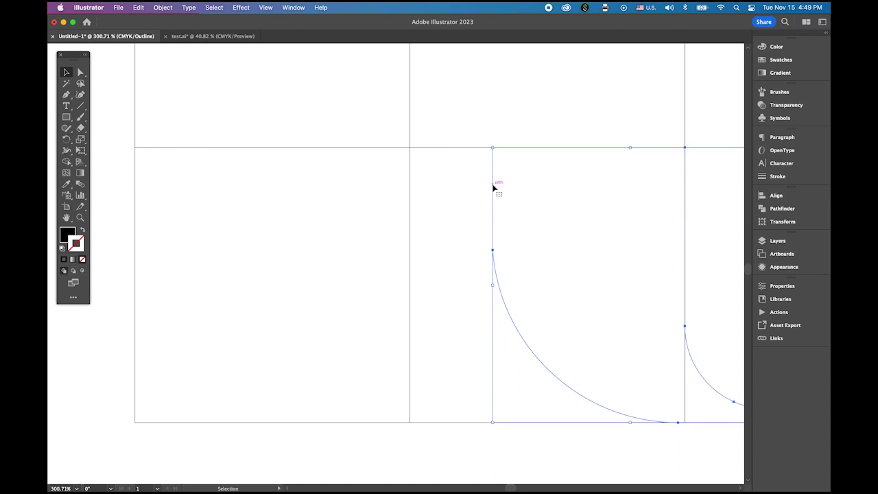
left_click_drag(493, 187, 219, 186)
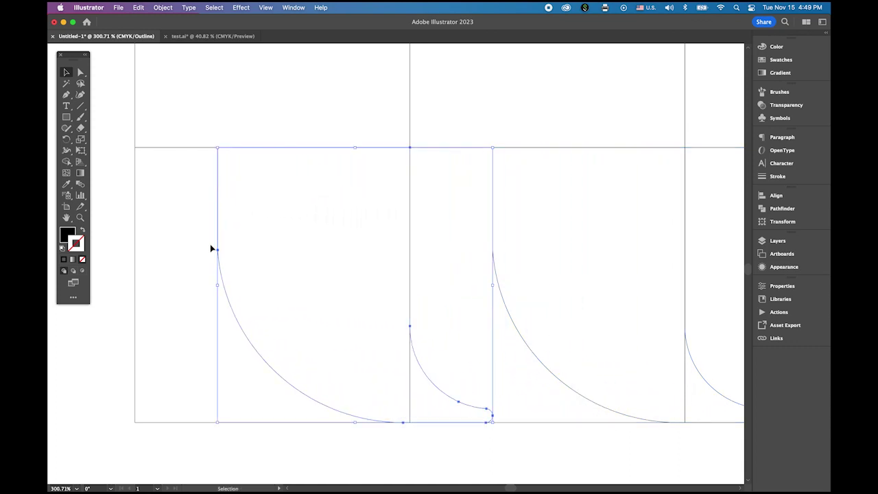
left_click(121, 318)
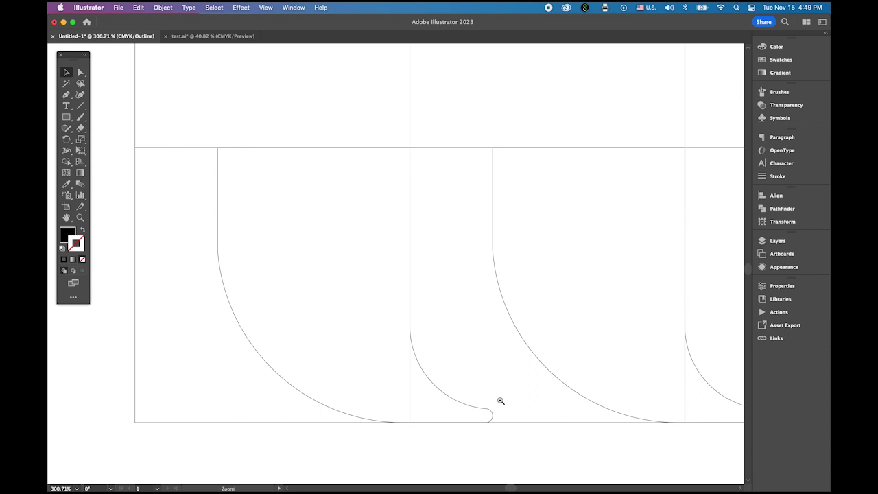
scroll(363, 292, "down", 6)
scroll(422, 309, "right", 4)
scroll(379, 288, "down", 3)
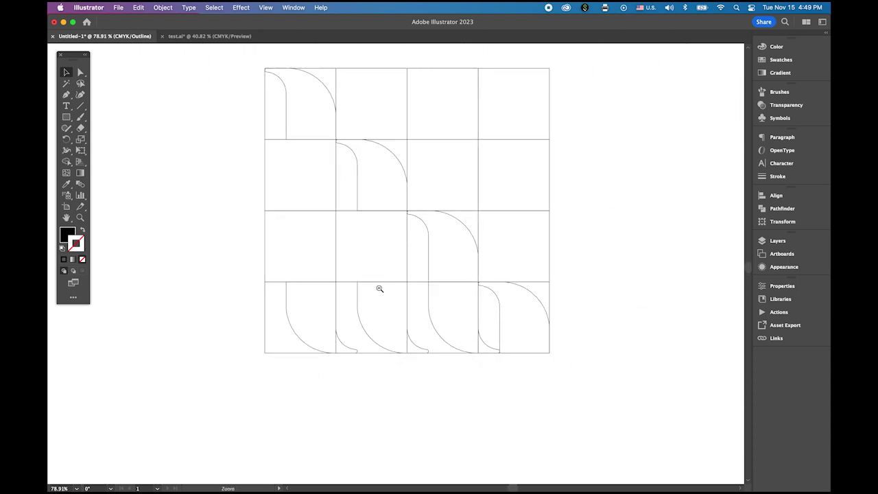
scroll(440, 281, "up", 2)
scroll(448, 293, "right", 3)
scroll(418, 294, "up", 3)
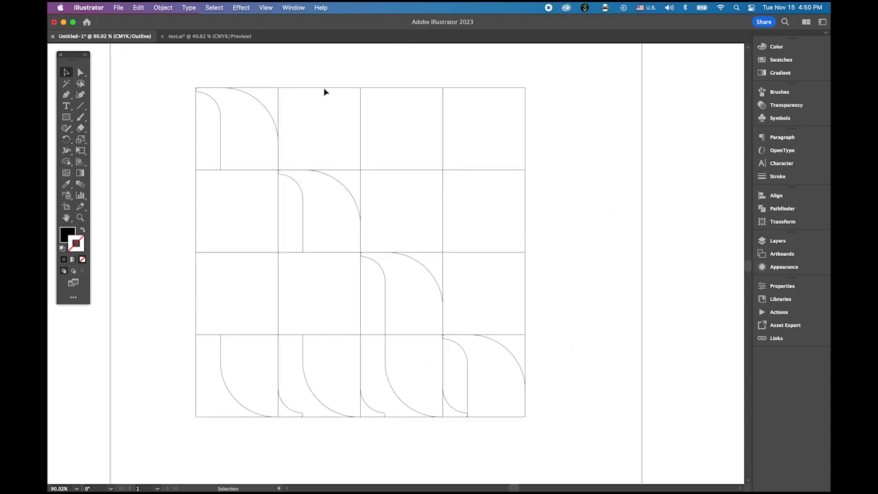
Switch from Outline to Preview mode and pick the Direct Selection tool
left_click(268, 7)
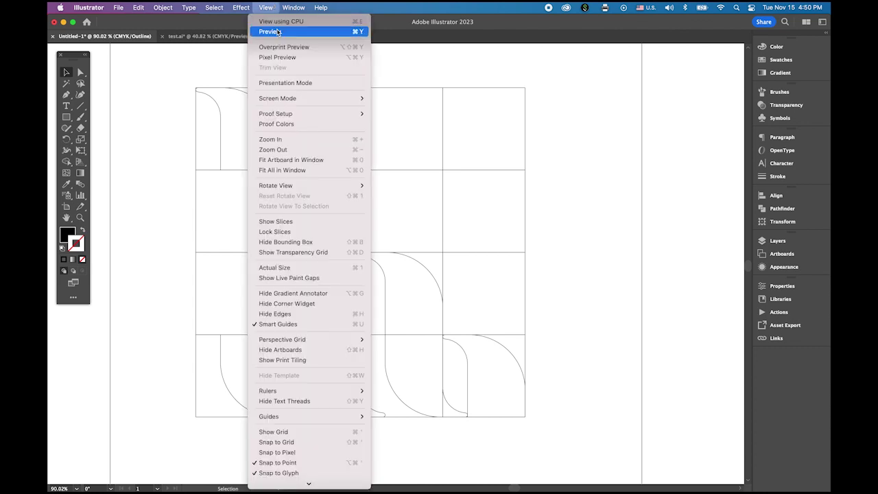
left_click(278, 31)
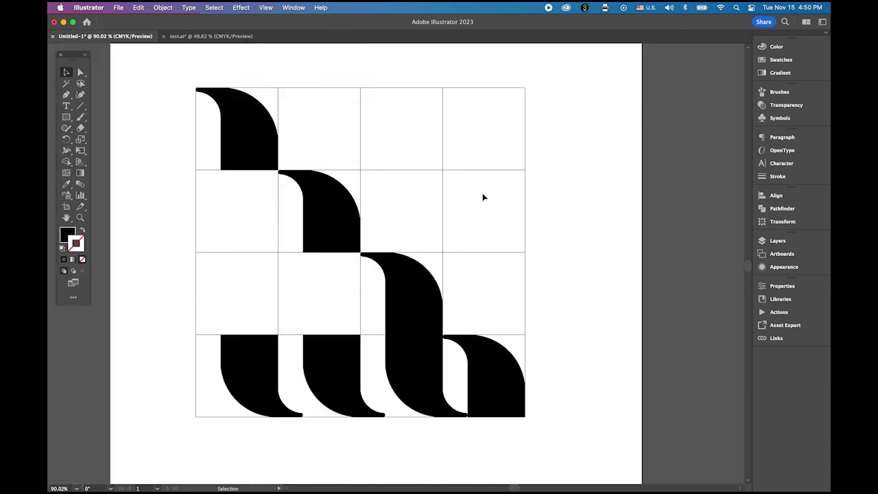
left_click(81, 74)
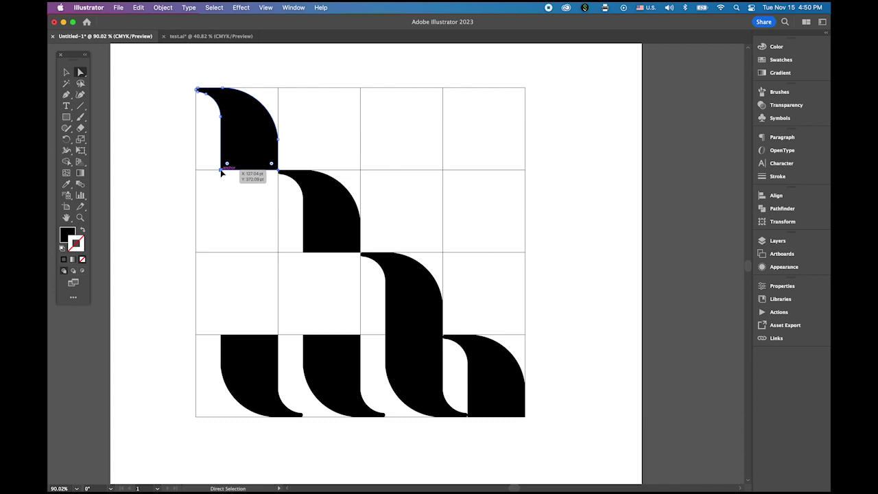
Drag the bottom anchors of the first and second arches down into the bottom row
left_click_drag(221, 172, 214, 345)
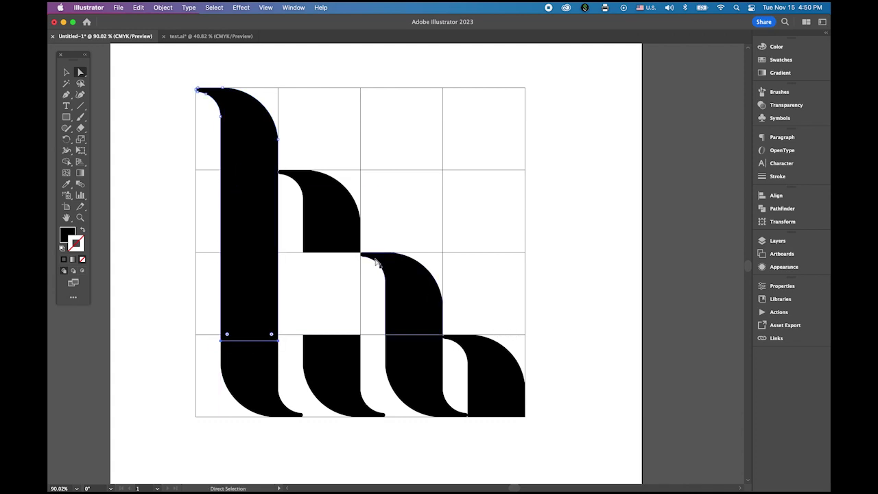
left_click(349, 237)
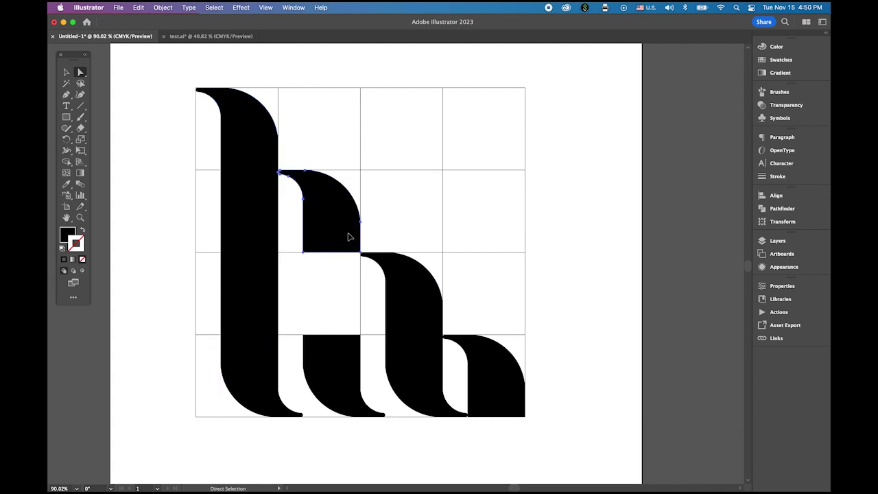
left_click(304, 252)
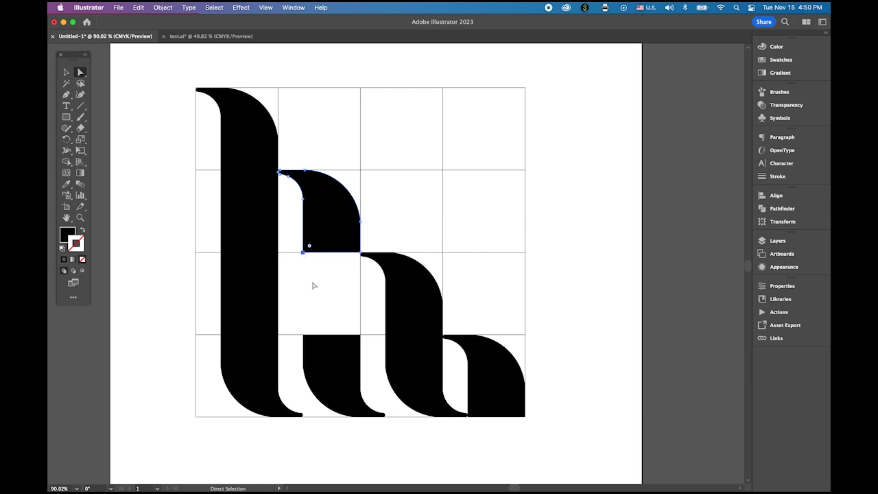
left_click(361, 252, "shift")
left_click_drag(304, 261, 312, 346)
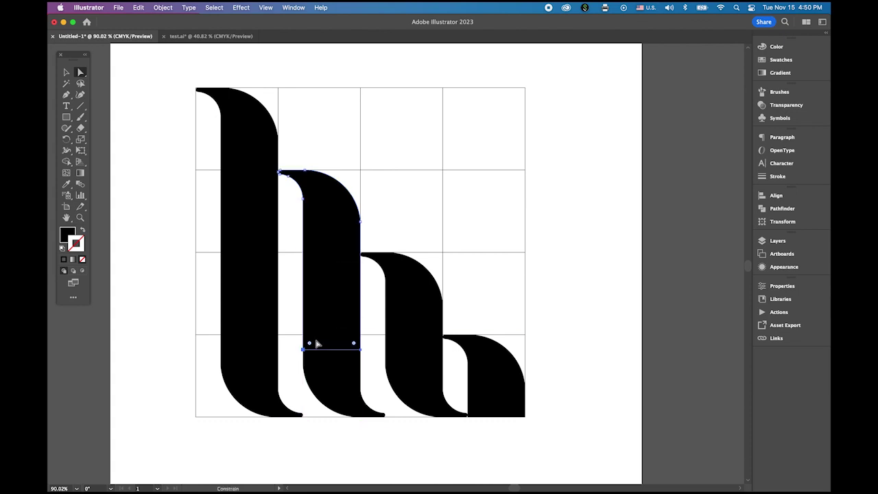
left_click(72, 72)
left_click(142, 107)
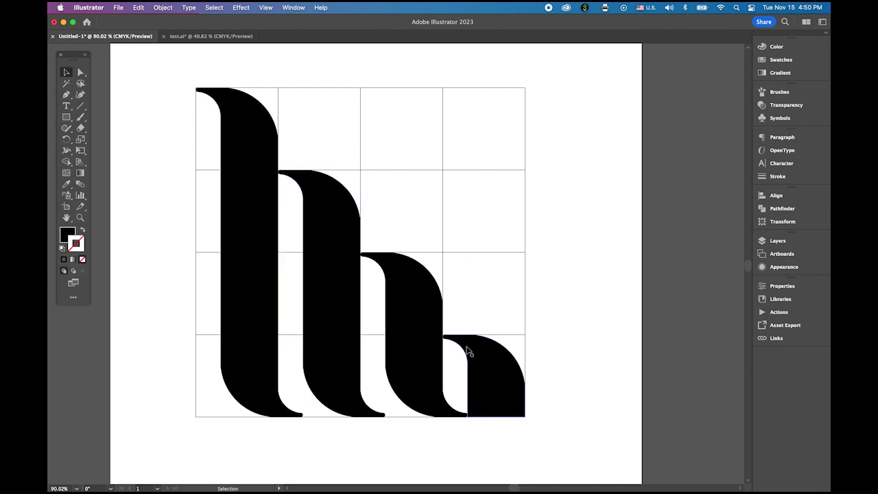
Select the upper and lower pieces of the first three columns
left_click(254, 201)
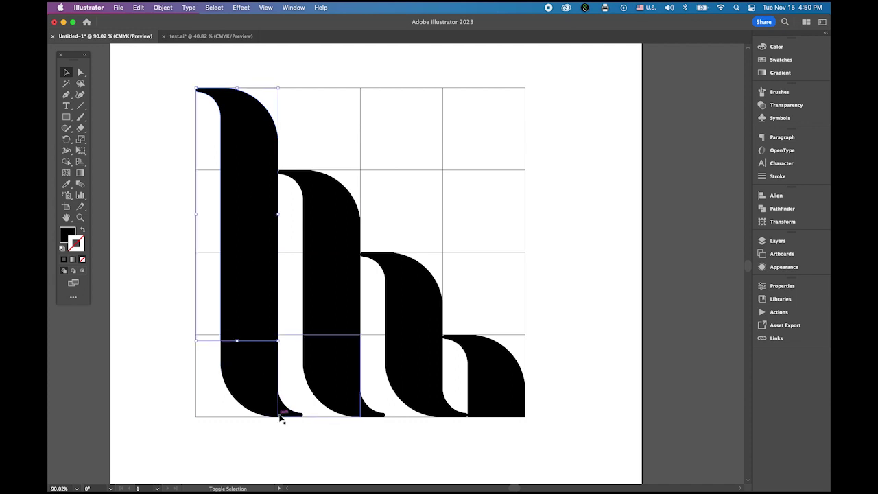
left_click(252, 363, "shift")
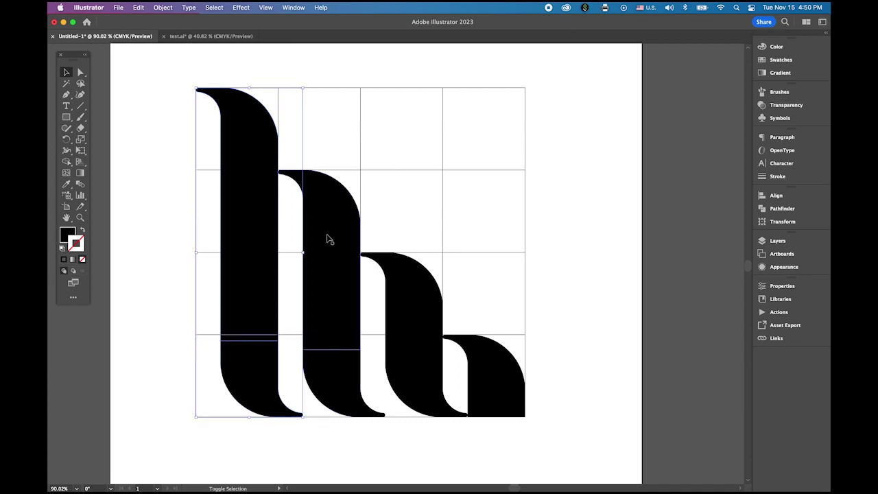
left_click(327, 237, "shift")
left_click(341, 396, "shift")
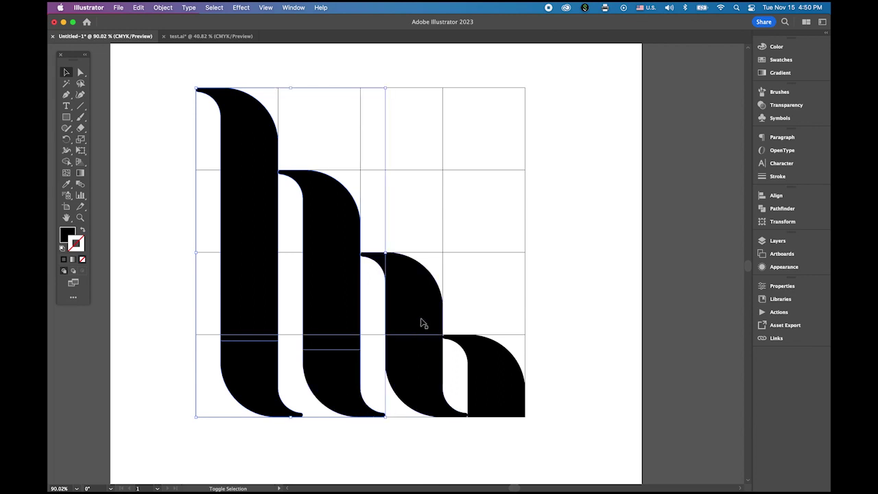
left_click(404, 294, "shift")
left_click(423, 389, "shift")
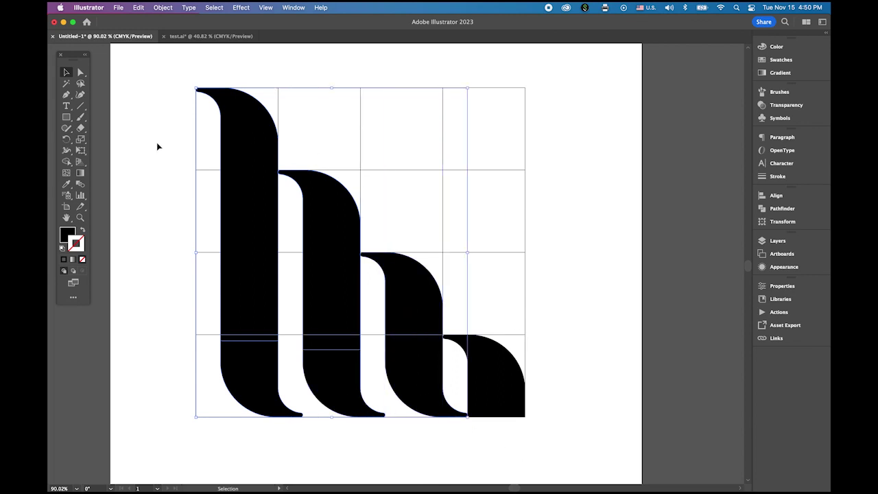
Merge each of the first three columns' upper and lower pieces with Shape Builder
left_click(67, 161)
left_click_drag(248, 353, 250, 377)
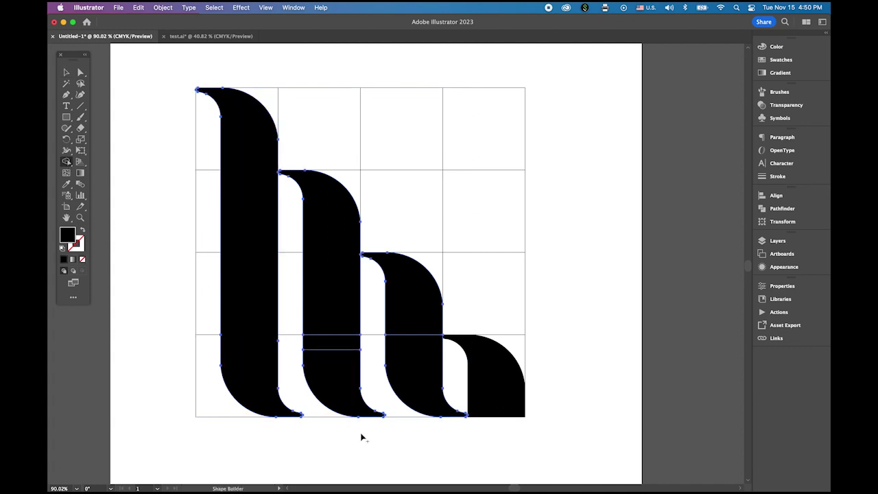
left_click_drag(337, 304, 344, 385)
left_click_drag(405, 306, 427, 416)
Round the last shape's bottom-right corner fully into a teardrop
left_click(79, 71)
left_click(506, 397)
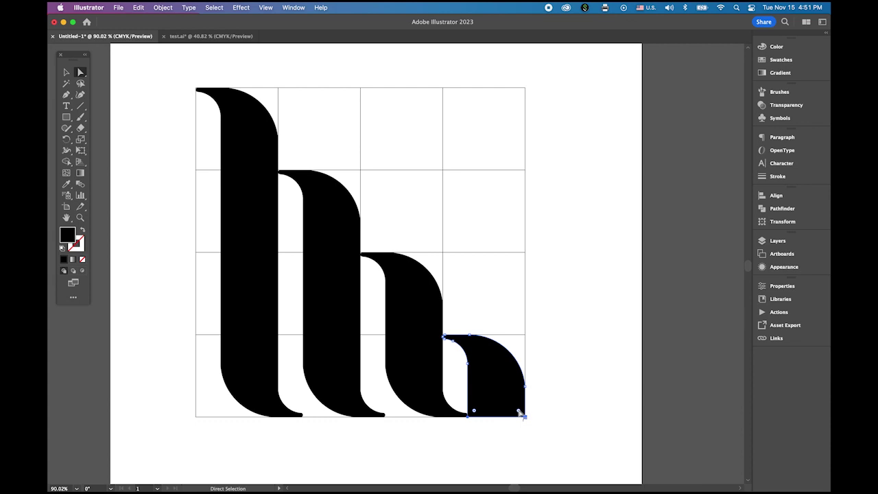
left_click_drag(520, 411, 489, 357)
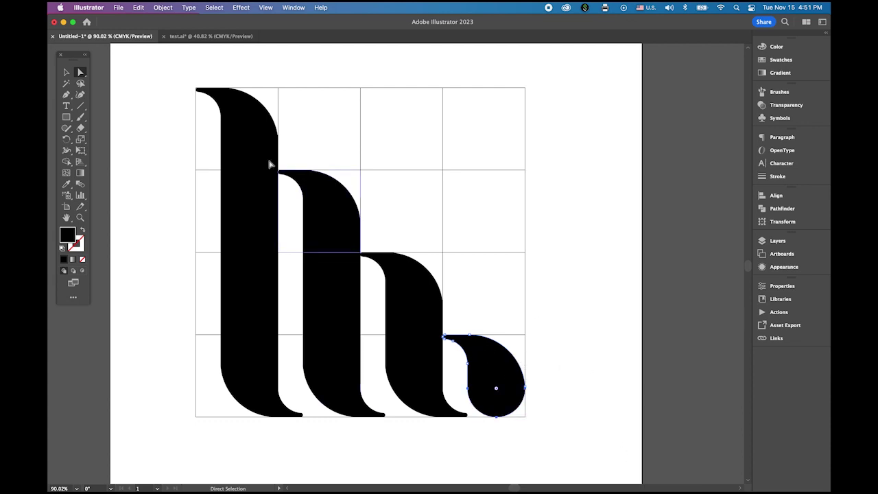
key("v")
key("super+shift+a")
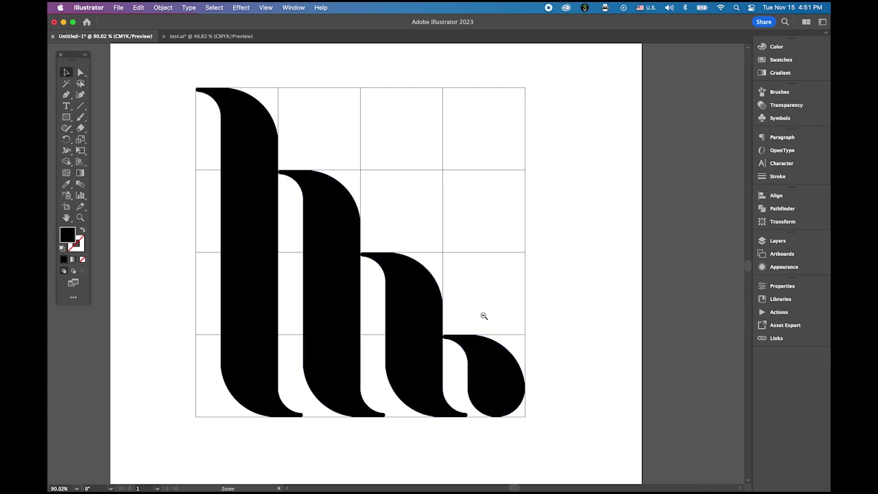
Select the four black shapes and move them off beside the artboard
scroll(484, 315, "down", 5)
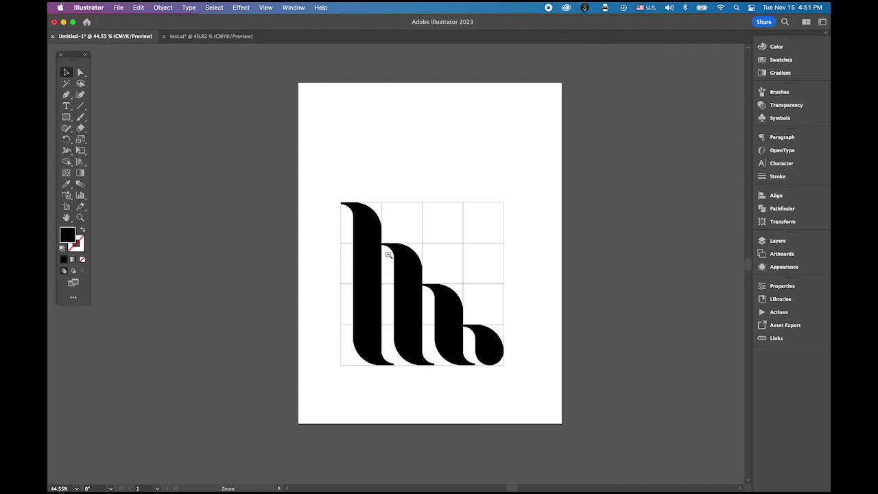
left_click(370, 298)
left_click(407, 314, "shift")
left_click(456, 337, "shift")
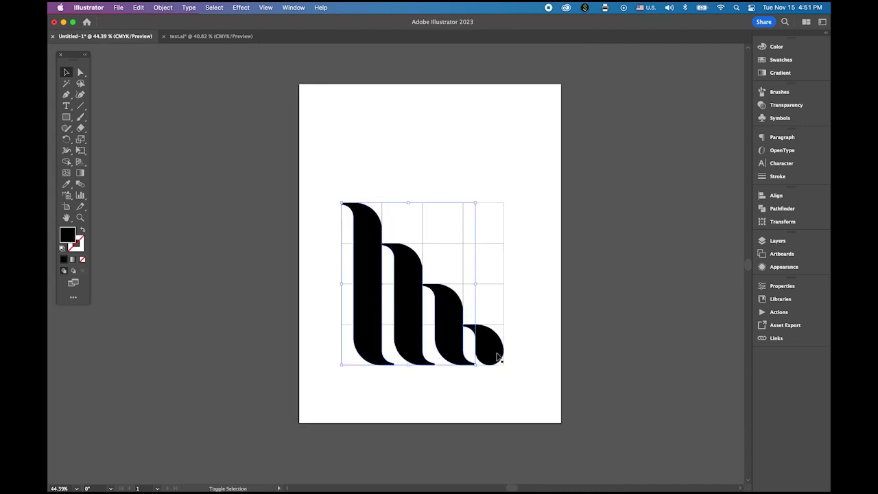
left_click(499, 356, "shift")
left_click_drag(496, 357, 710, 257)
Clear away the leftover grid and move the four black shapes back onto the artboard
left_click_drag(324, 172, 536, 394)
left_click(536, 393)
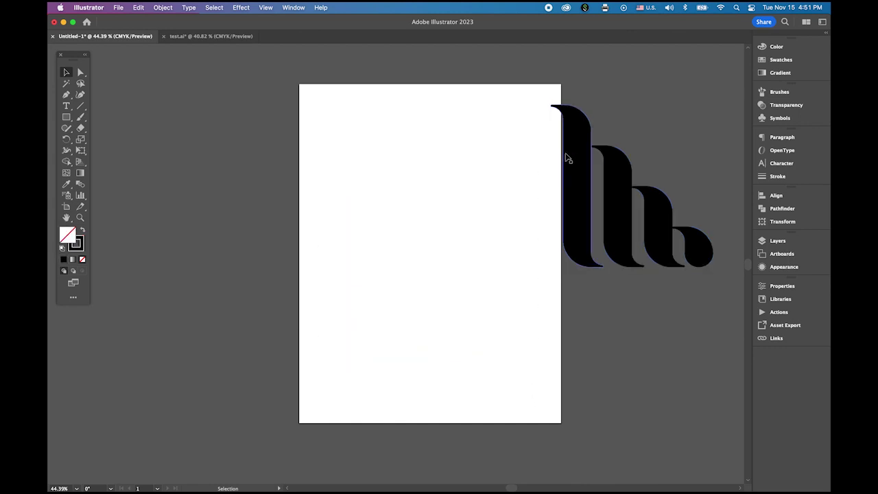
left_click_drag(525, 157, 631, 250)
left_click_drag(580, 214, 387, 210)
Group the four shapes and rotate the group into a diagonal triangular mark
left_click(144, 7)
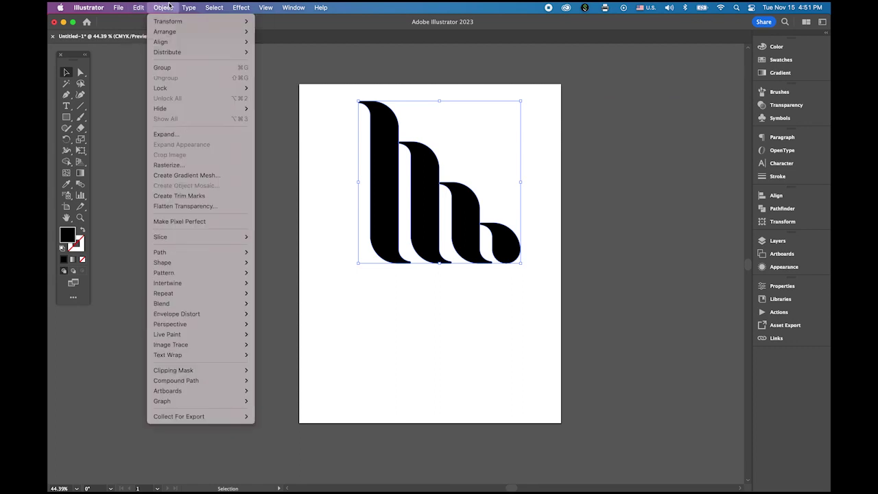
left_click(184, 68)
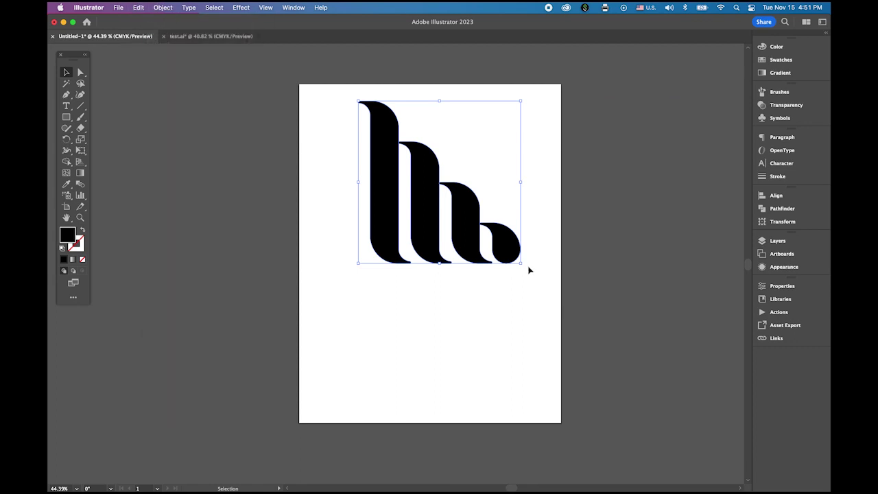
left_click_drag(526, 267, 353, 190)
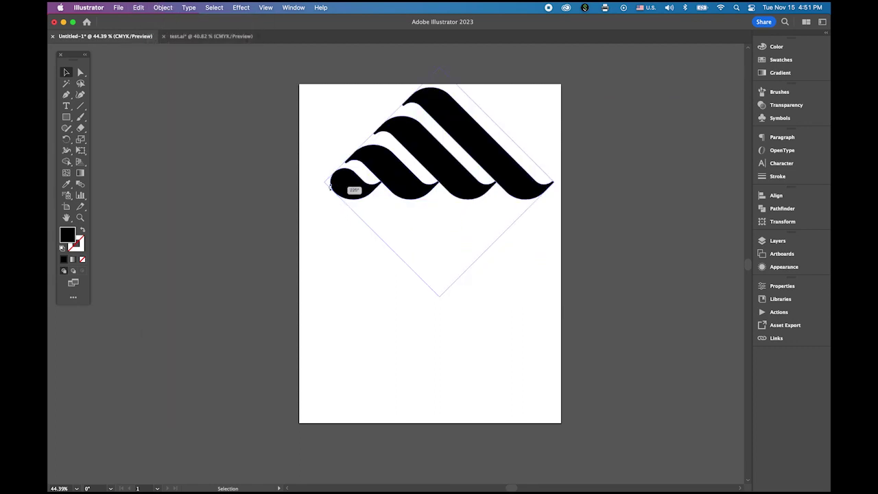
Move the mark lower, scale it down around its centre, and zoom in on it
left_click_drag(453, 174, 448, 222)
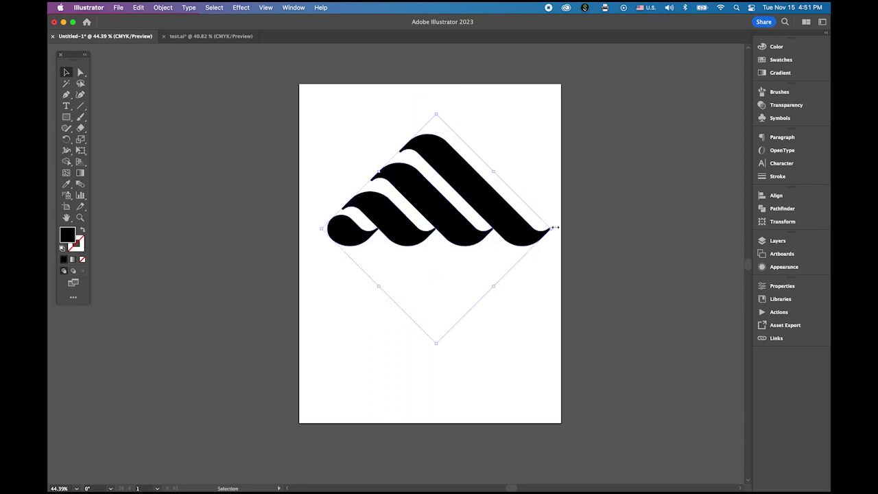
left_click_drag(552, 230, 447, 280)
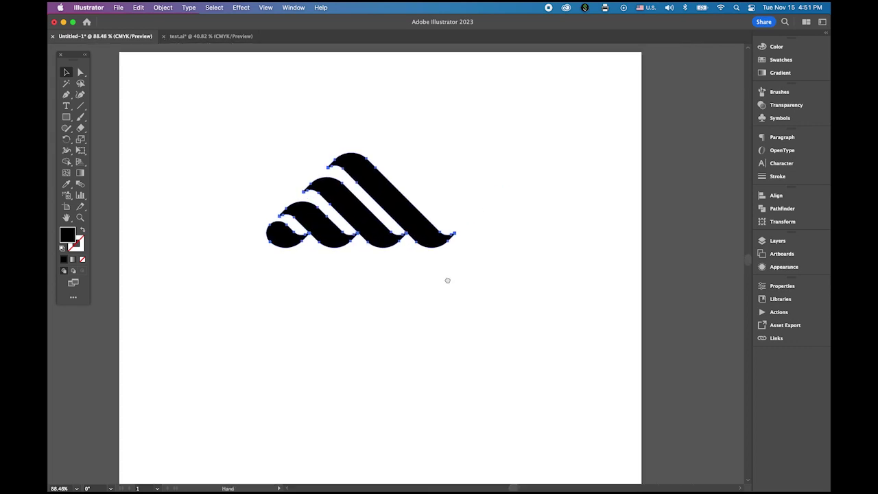
left_click_drag(393, 227, 524, 238)
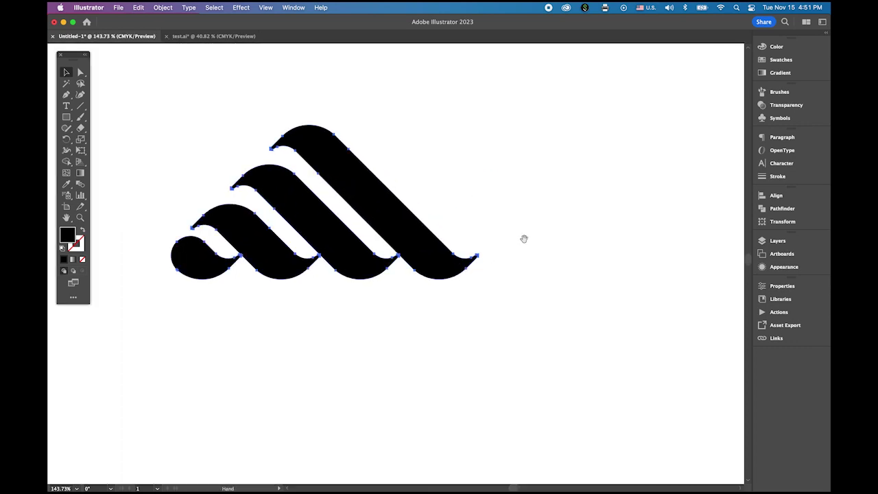
Type 'Aqua Mall' as a text line below the wave logo
left_click(158, 87)
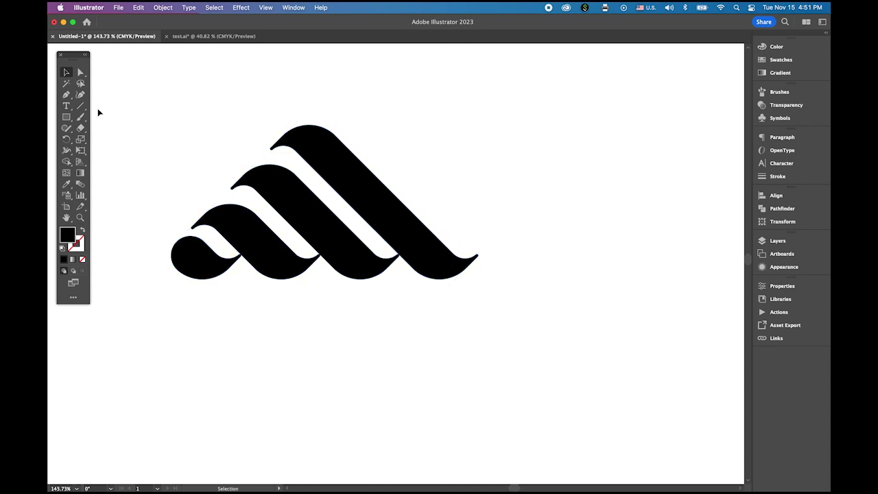
left_click(66, 106)
left_click(193, 339)
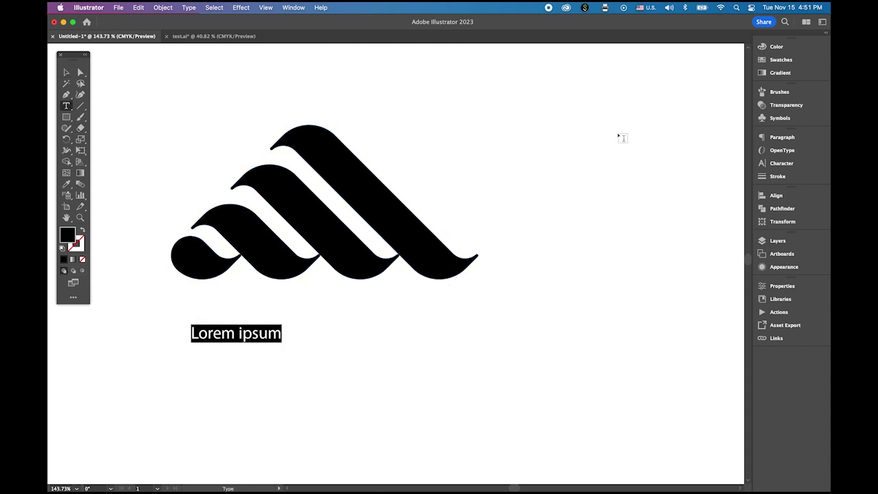
type("Aua")
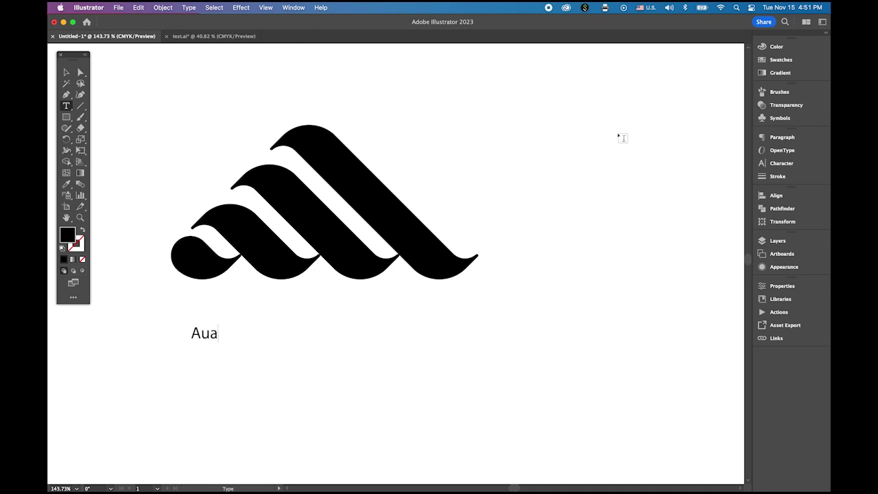
key("BackSpace")
key("BackSpace")
type("qua Mall")
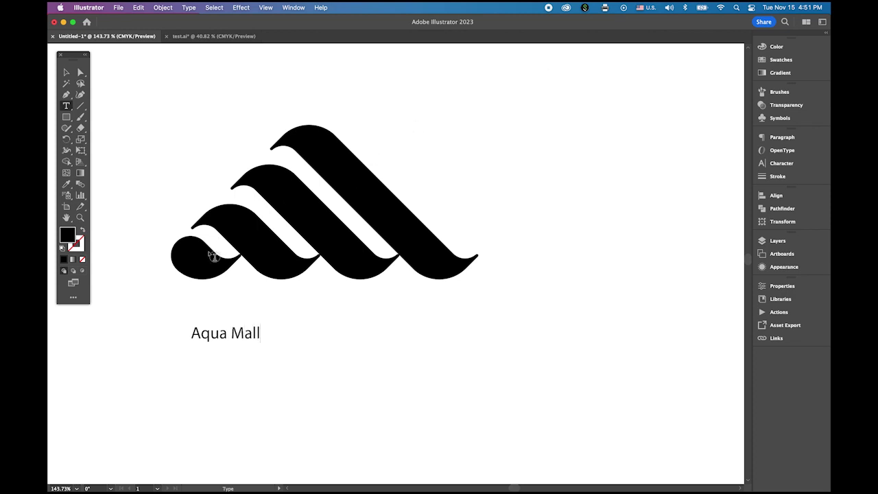
left_click(65, 72)
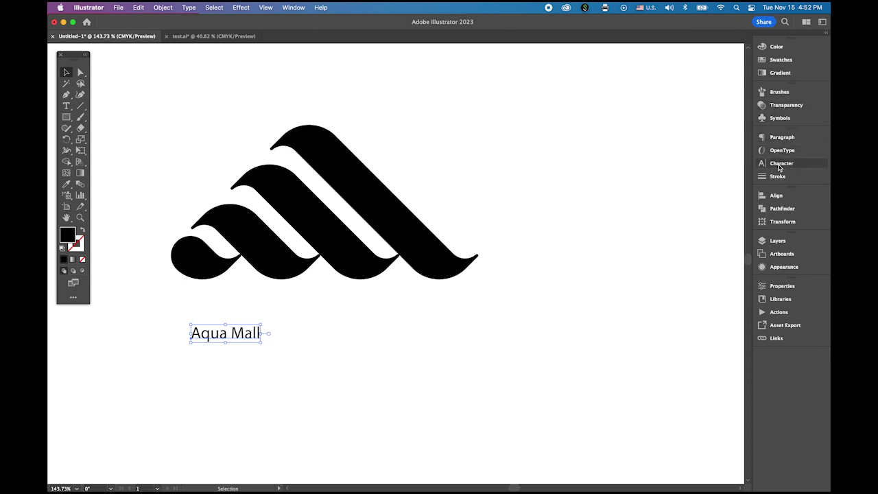
Set the Aqua Mall text in Bodoni 72 Bold
left_click(782, 73)
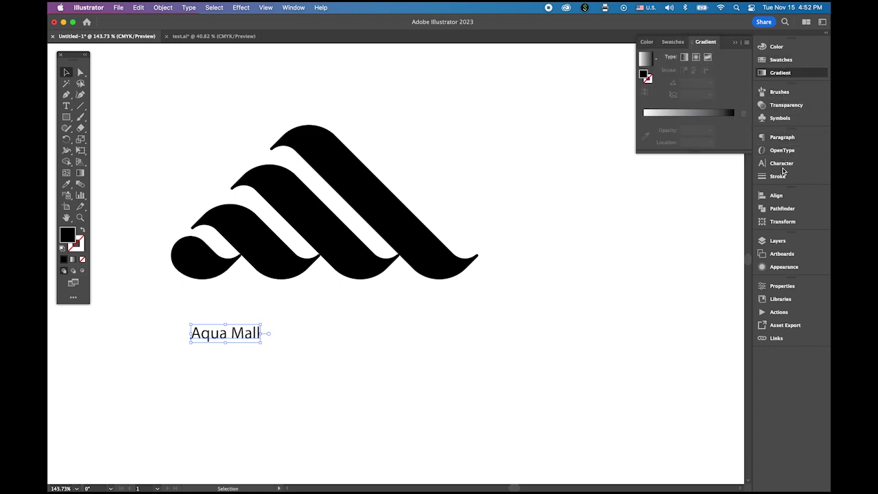
left_click(782, 166)
left_click(745, 148)
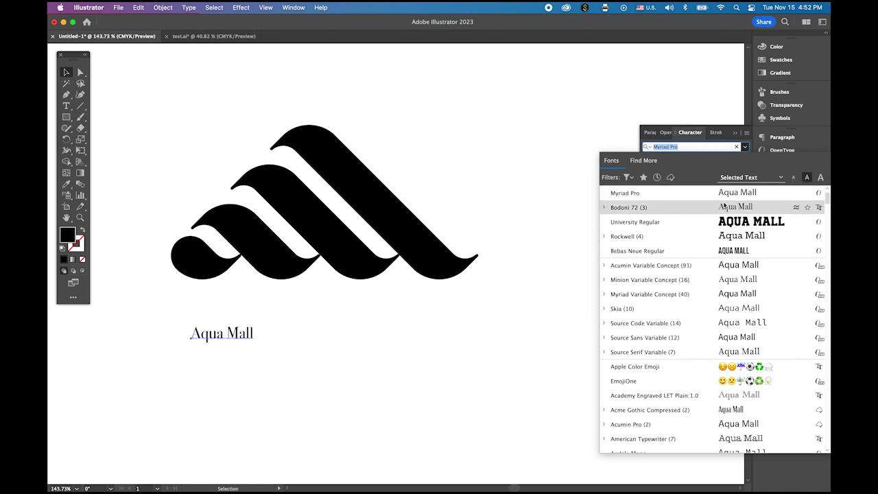
left_click(726, 208)
left_click(744, 159)
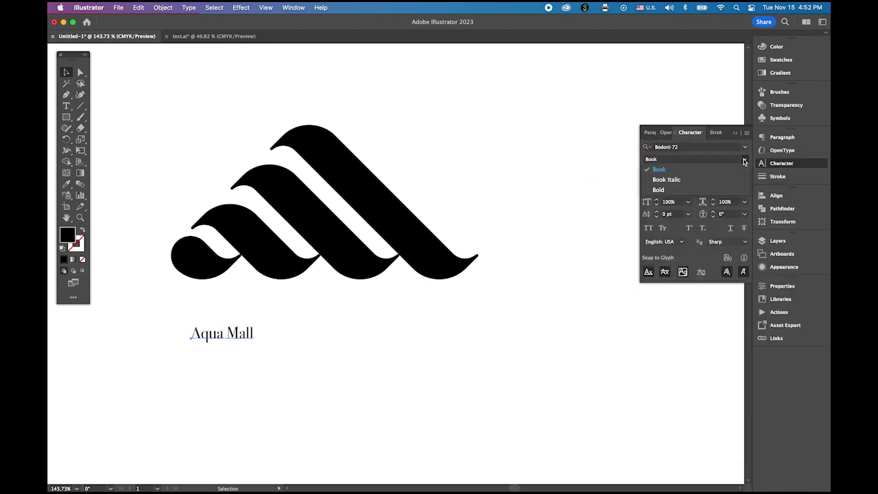
left_click(659, 189)
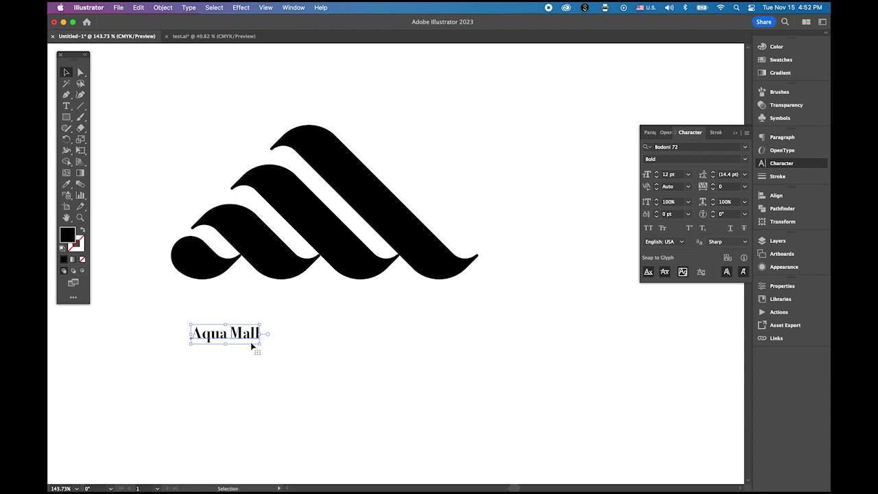
Enlarge the text, tuck it under the wave mark, zoom out and select the mark
left_click_drag(260, 343, 461, 433)
left_click_drag(362, 367, 353, 337)
left_click(494, 366)
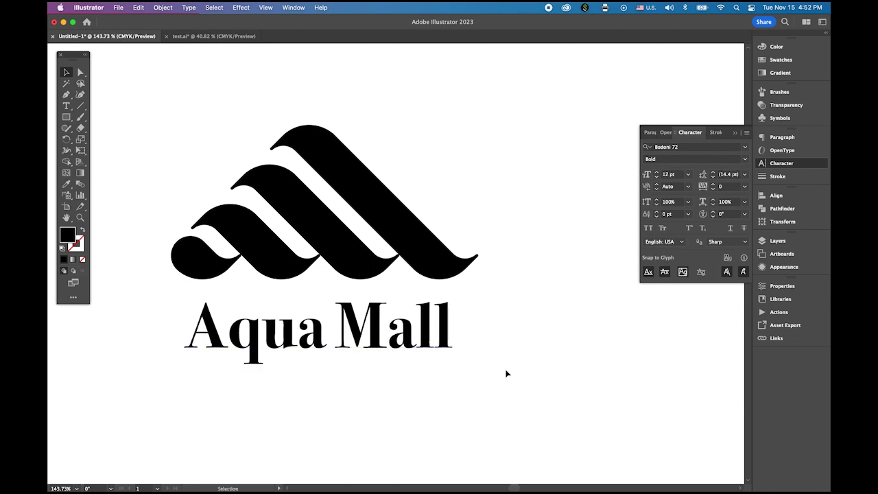
left_click_drag(503, 371, 405, 309)
left_click_drag(573, 444, 437, 313)
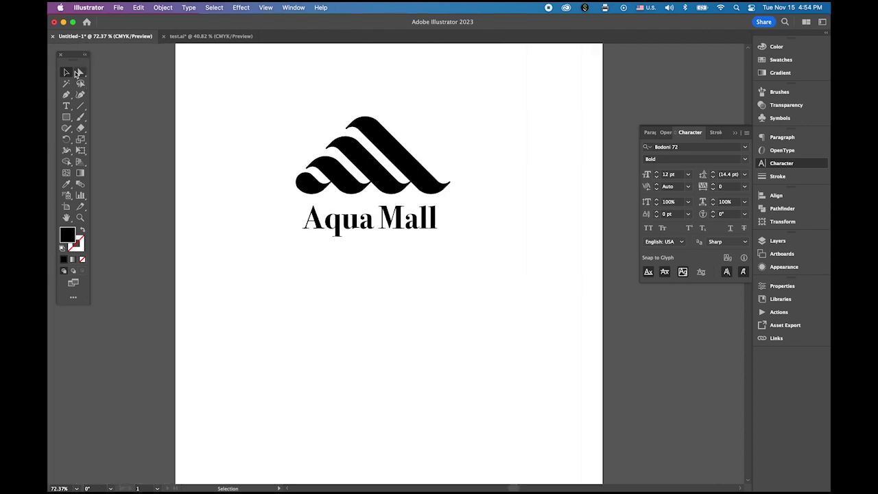
left_click(373, 152)
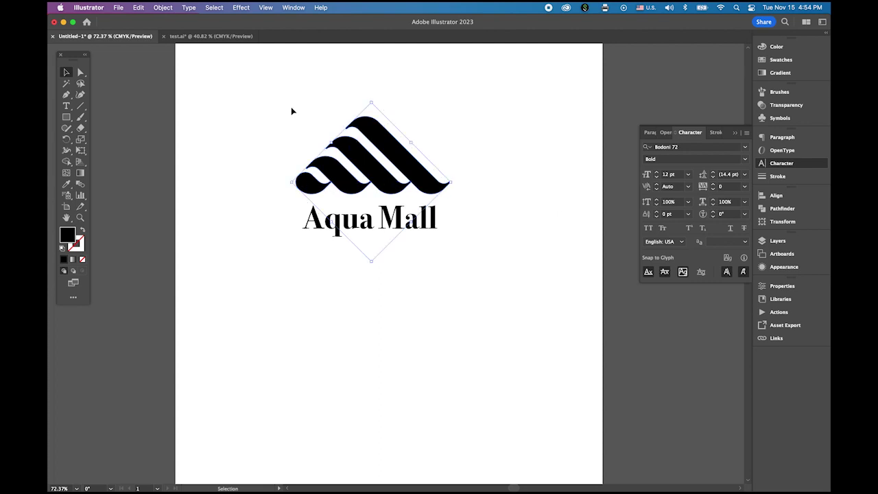
Paste the wave mark into Photoshop's water image as pixels
mouse_move(384, 489)
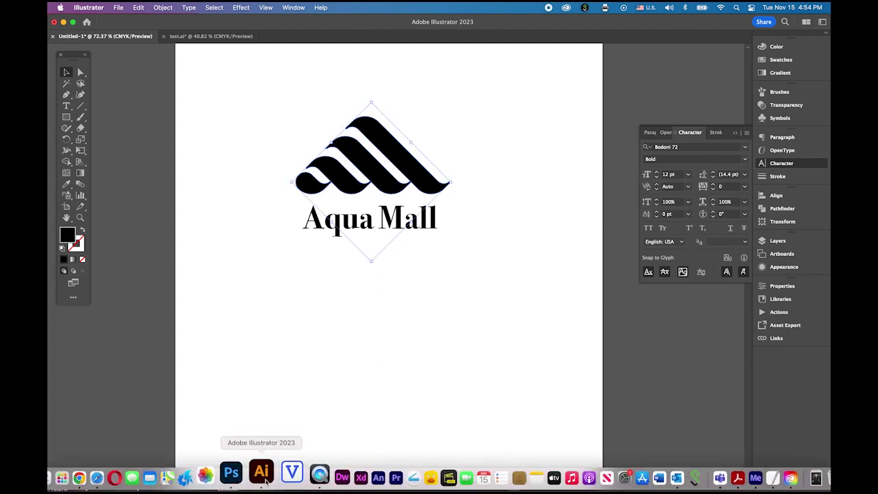
left_click(241, 479)
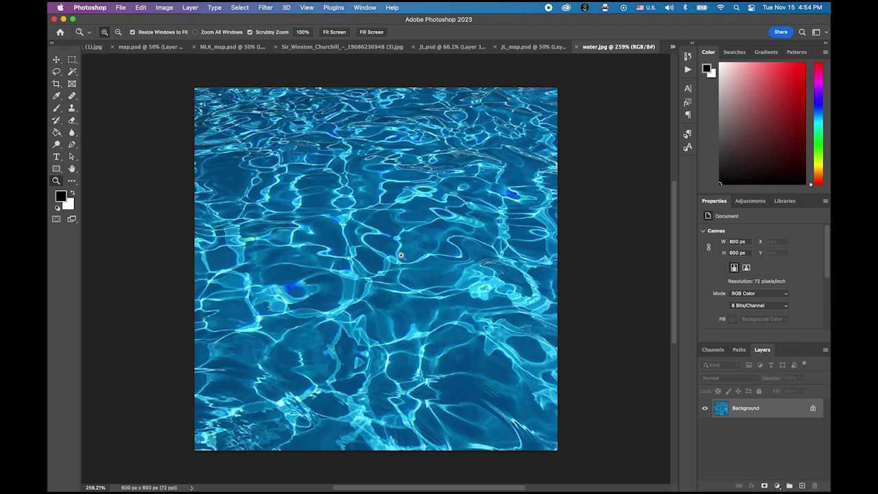
key("super+v")
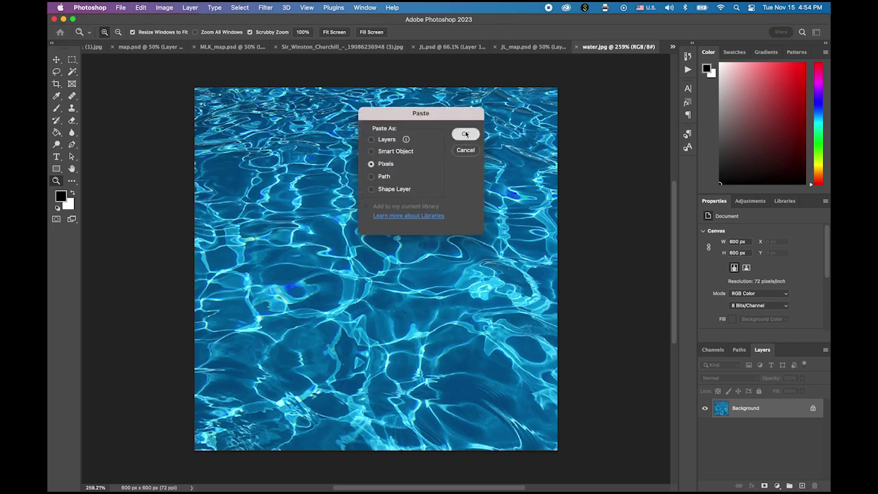
key("Return")
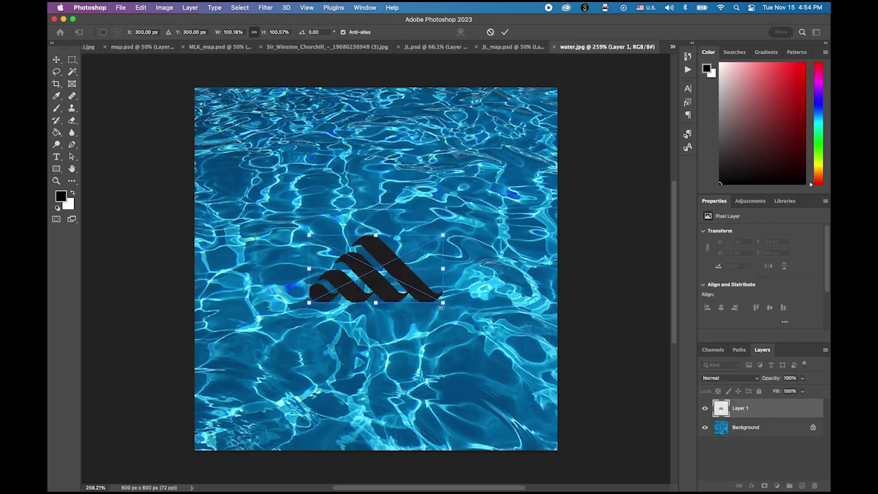
Enlarge the pasted mark and move it up toward the image centre
left_click_drag(445, 307, 505, 361)
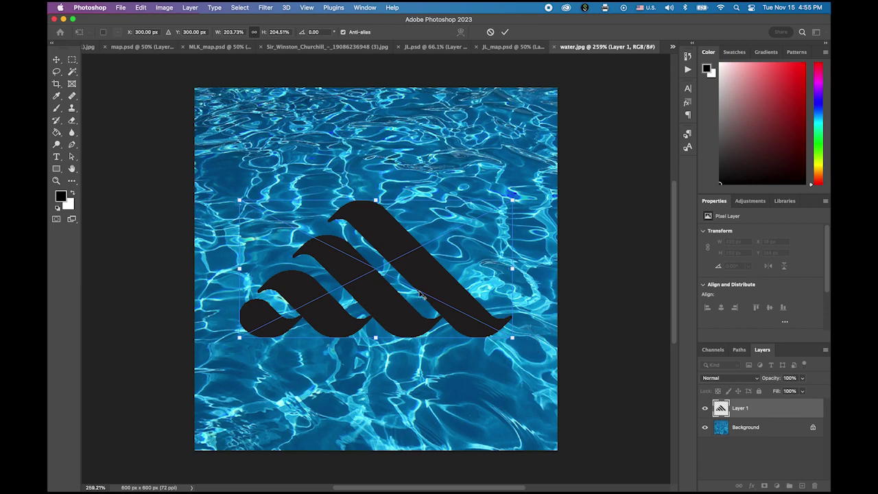
left_click(71, 61)
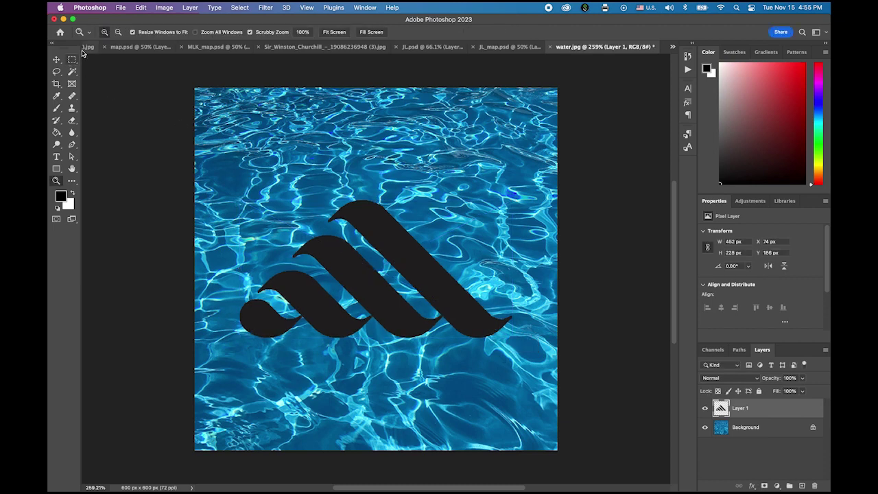
left_click(56, 60)
left_click_drag(396, 249, 404, 221)
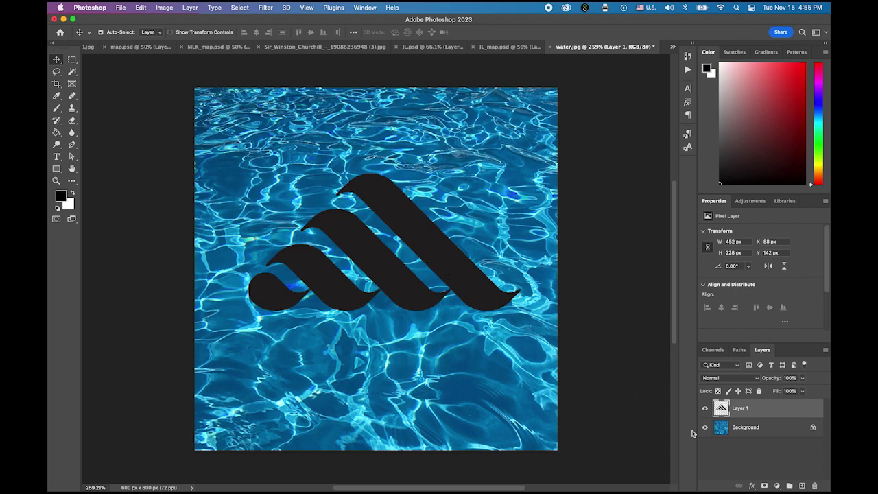
Hide the logo layer and marquee-select the entire water Background layer
left_click(708, 409)
left_click(759, 435)
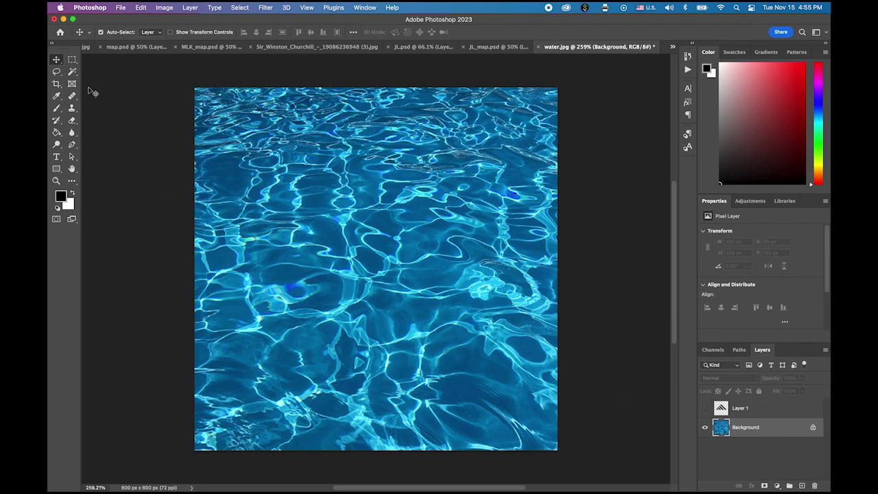
left_click(72, 60)
left_click_drag(195, 88, 597, 453)
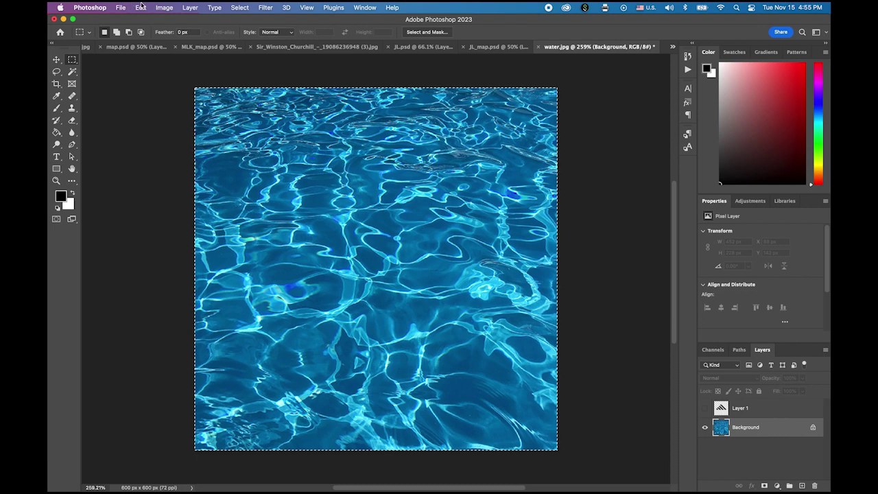
Define the selection as a pattern named 'water_surface'
left_click(141, 7)
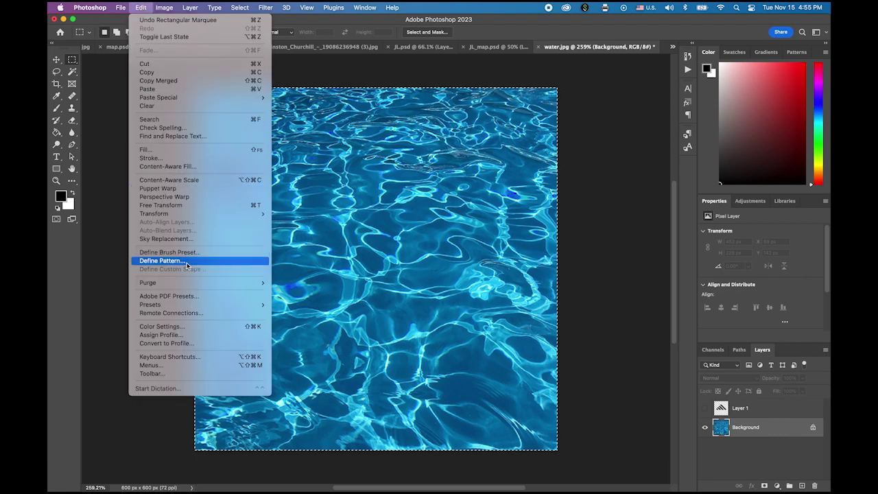
left_click(163, 261)
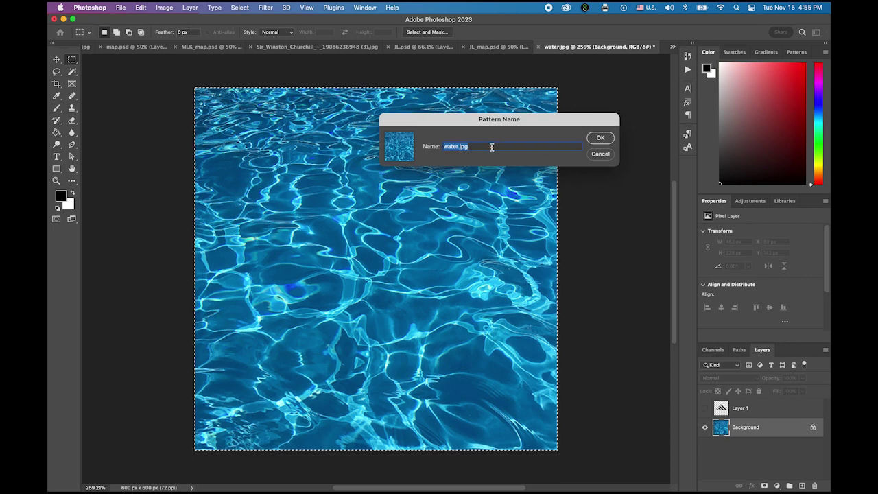
type("wat")
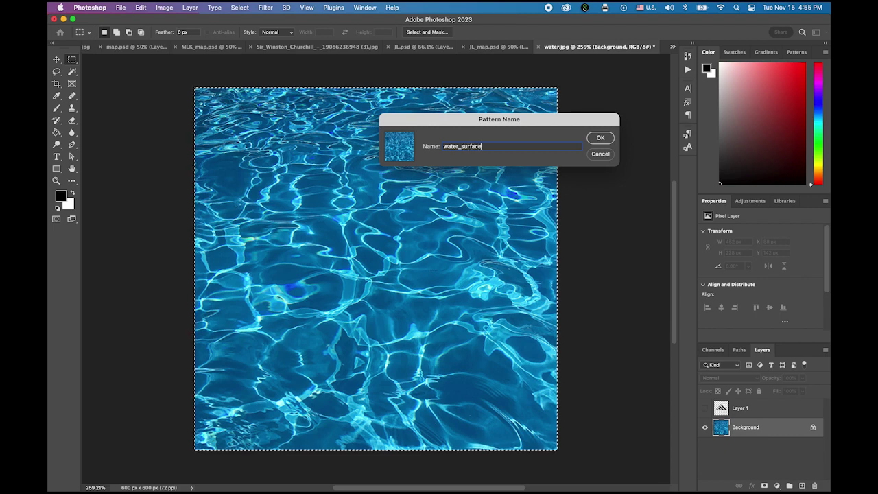
type("er_surface")
left_click(600, 138)
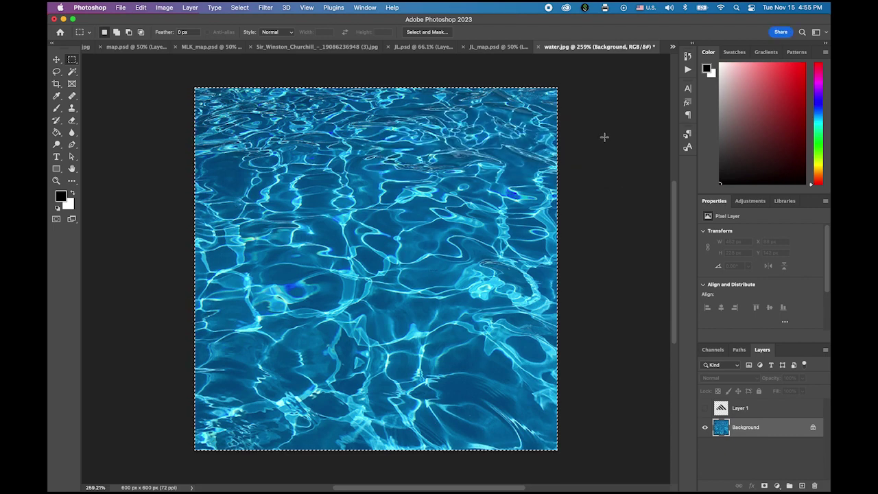
Show and select the logo layer, then hide the water background layer
left_click(706, 409)
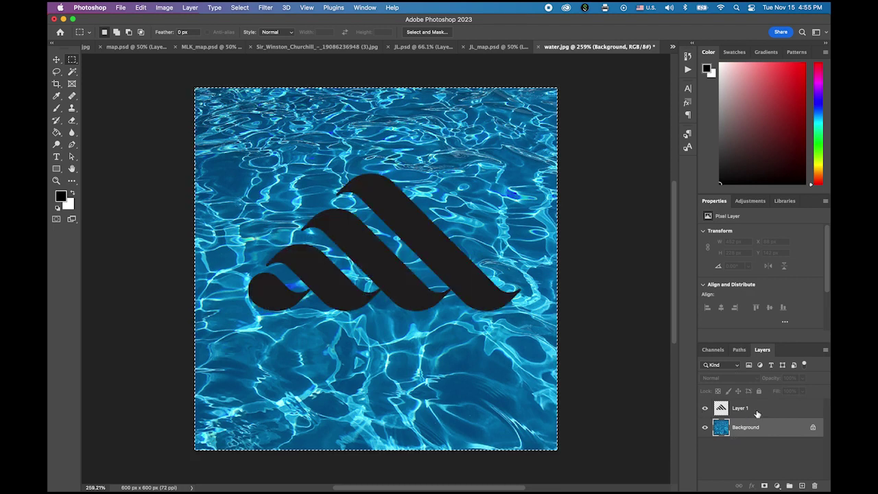
left_click(752, 411)
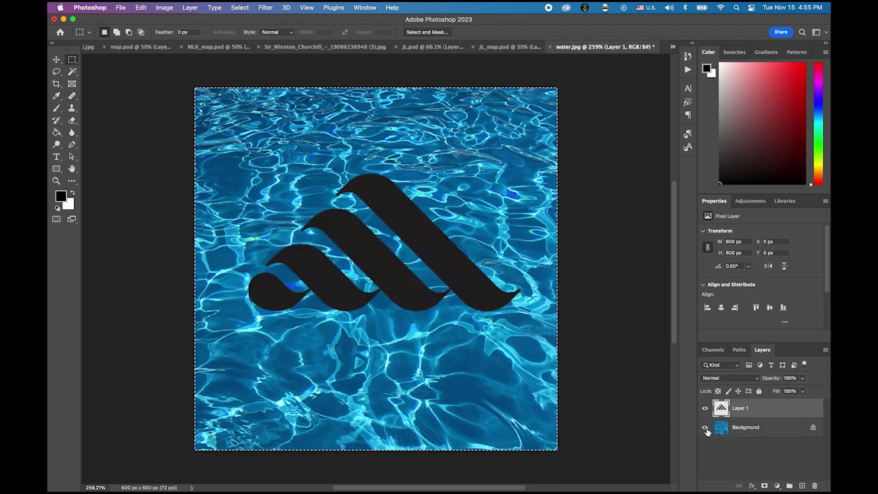
left_click(705, 427)
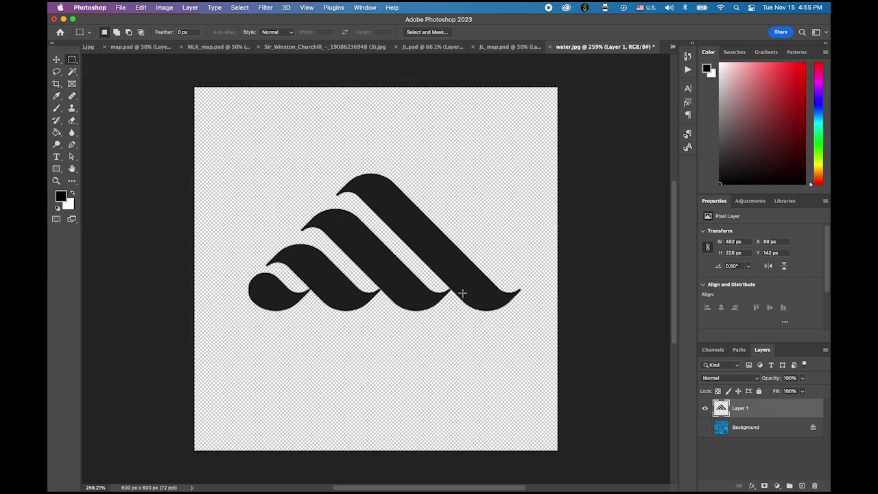
Give the logo a Pattern Overlay using the blue water_surface pattern at 75% scale
double_click(774, 410)
left_click_drag(558, 258, 575, 107)
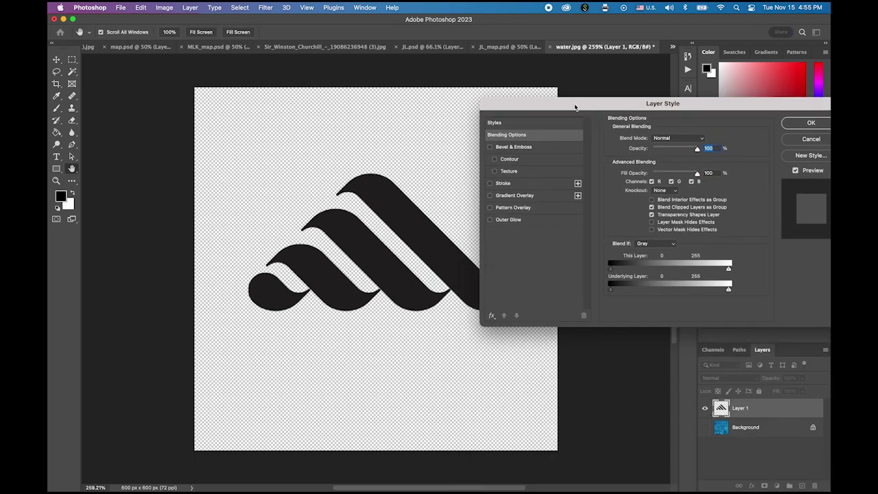
left_click(521, 208)
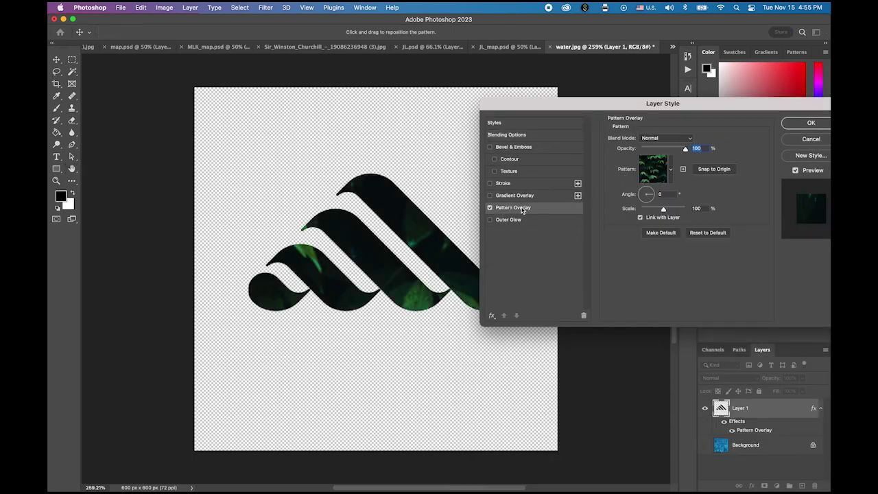
left_click(672, 170)
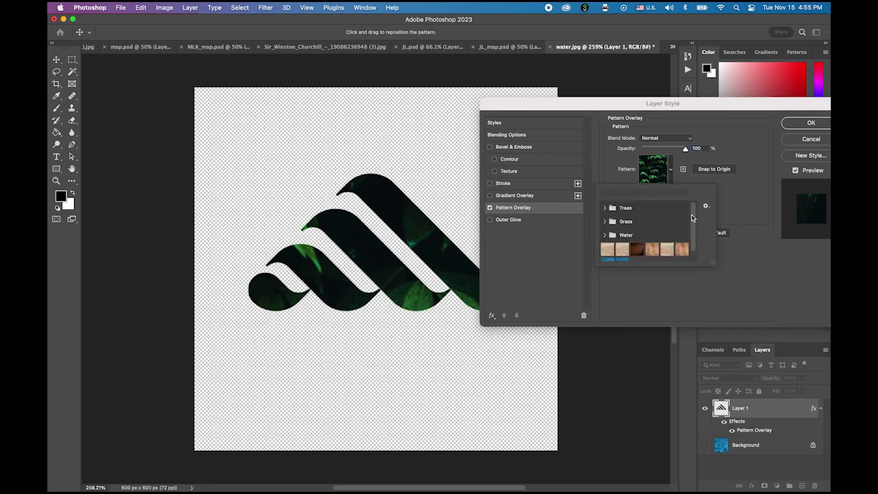
left_click_drag(691, 218, 690, 266)
left_click(623, 255)
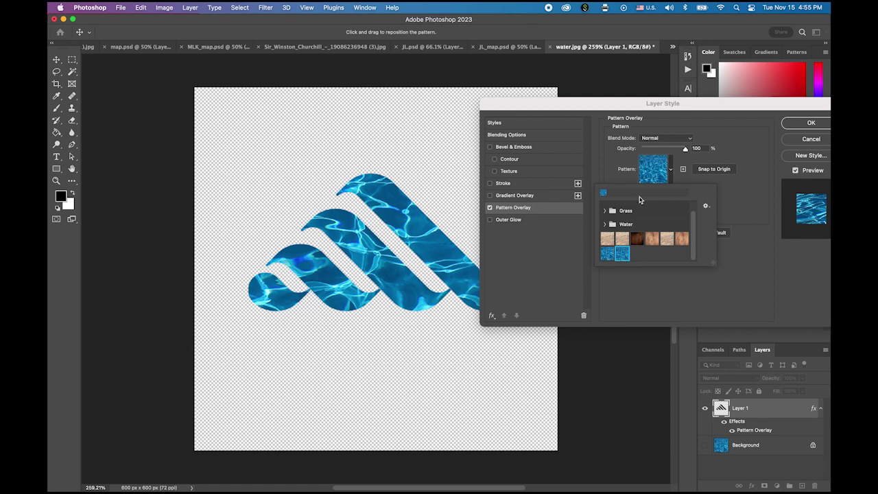
left_click(735, 297)
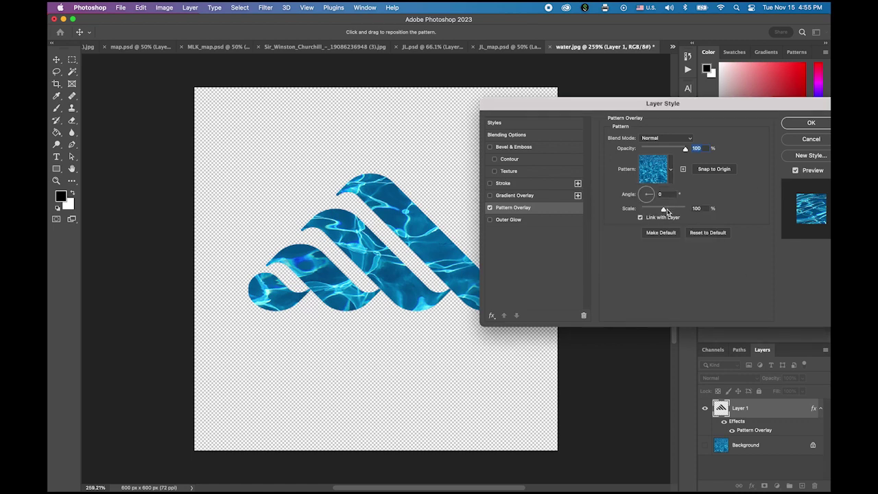
left_click_drag(665, 212, 659, 212)
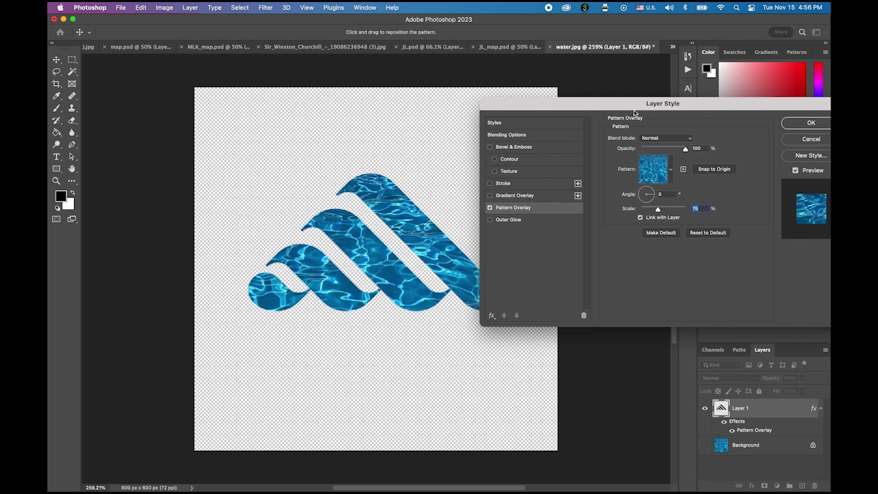
left_click_drag(613, 104, 645, 103)
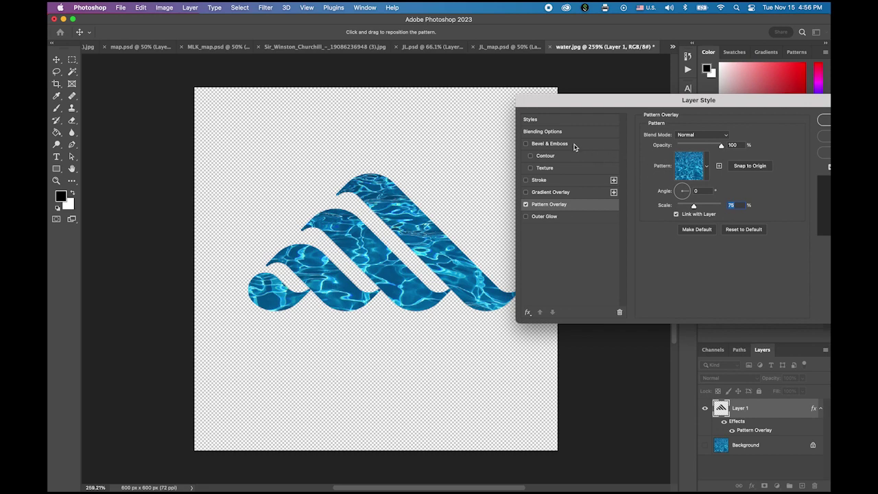
Add Bevel & Emboss with Inner Bevel, Chisel Soft, 428% depth, 24 px size and 15 px soften
left_click(574, 145)
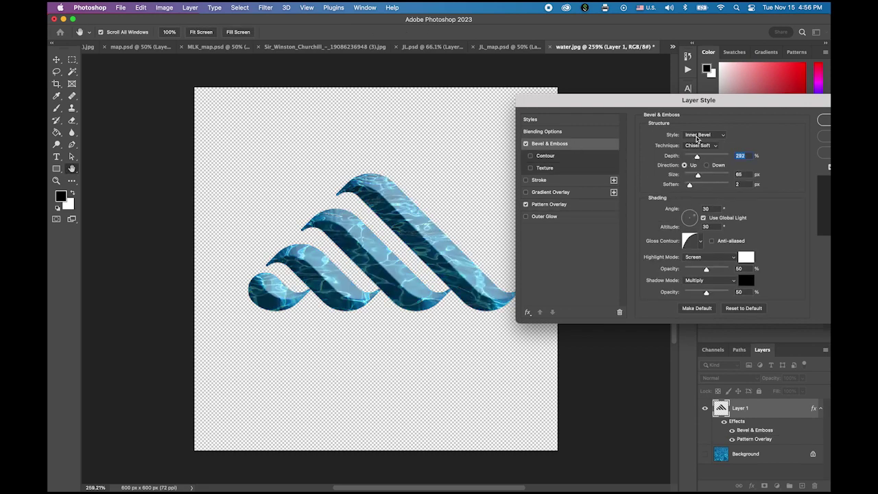
mouse_move(697, 155)
left_mouse_down()
mouse_move(719, 160)
mouse_move(703, 160)
mouse_move(718, 177)
mouse_move(689, 179)
mouse_move(693, 186)
mouse_move(722, 185)
left_mouse_up()
left_click(720, 185)
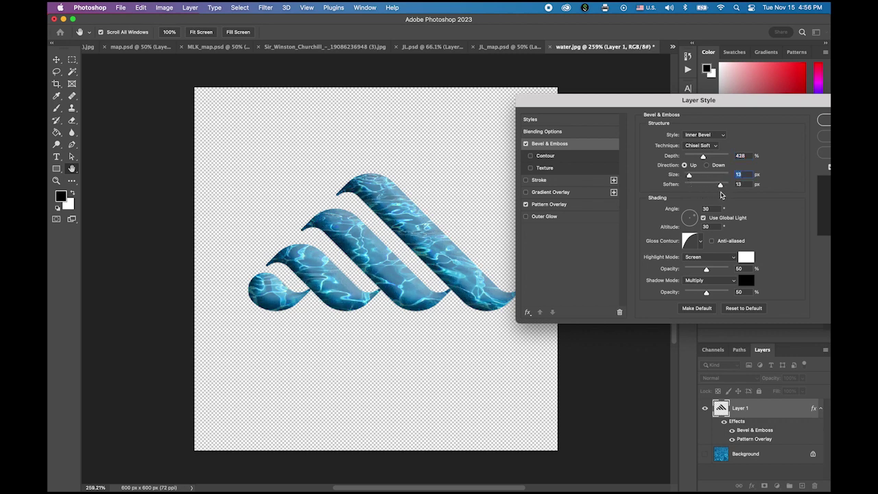
left_click_drag(689, 177, 694, 179)
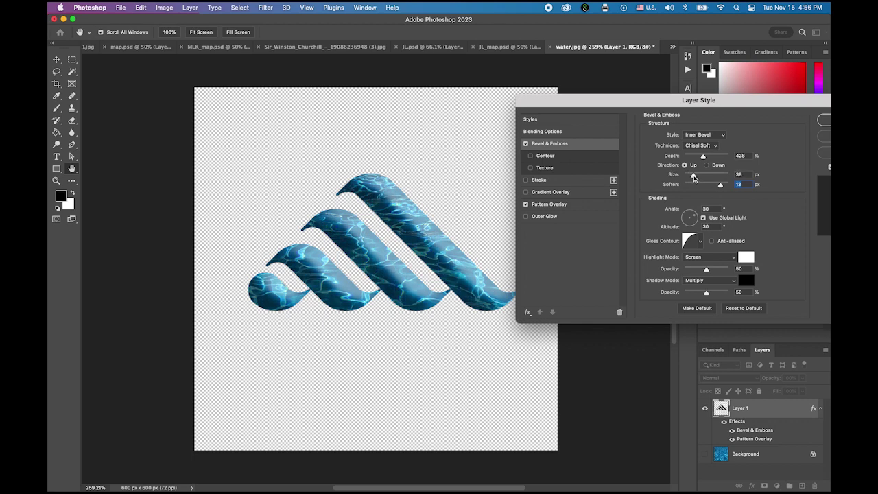
left_click(692, 178)
left_click_drag(692, 180, 725, 188)
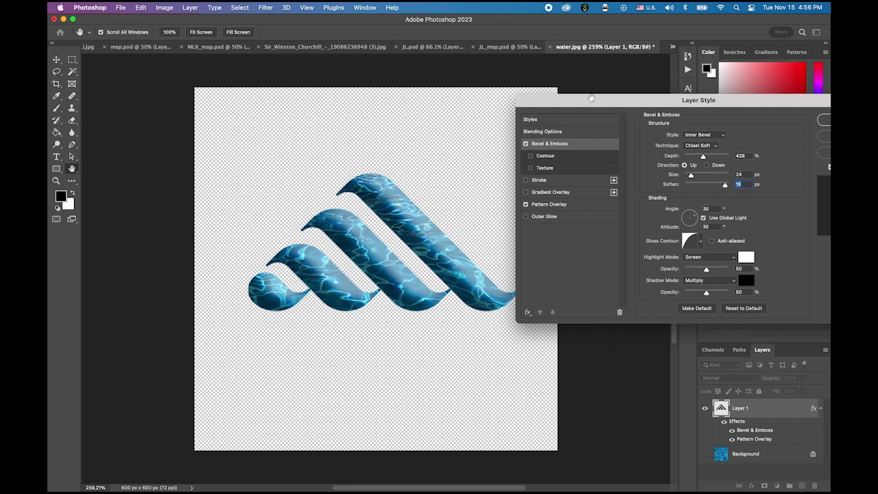
left_click_drag(590, 100, 577, 71)
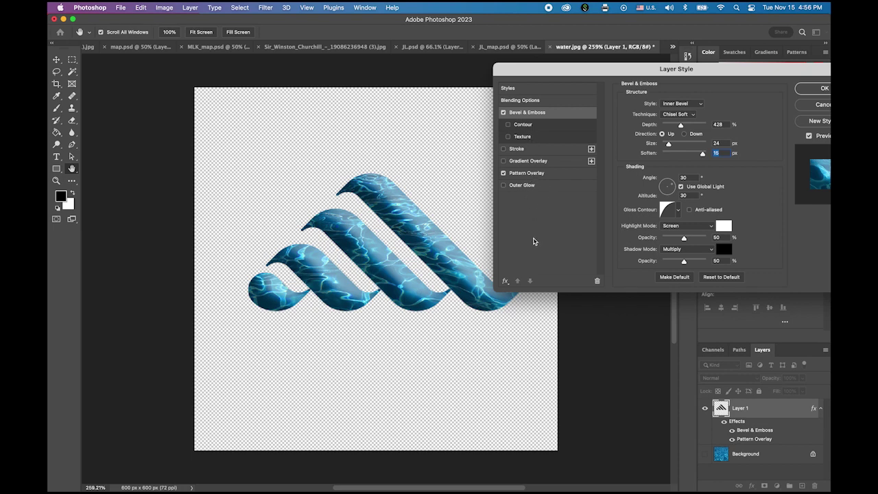
Add a Drop Shadow in Normal blend mode at a 125° angle
left_click(505, 282)
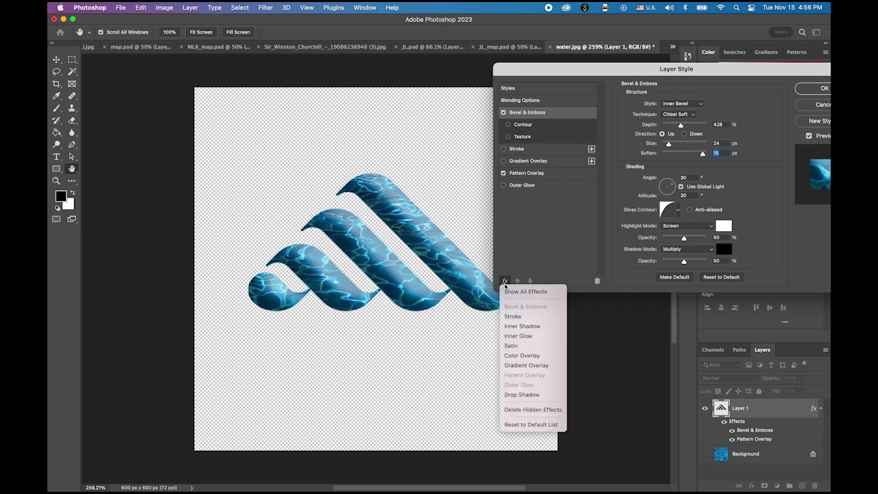
left_click(532, 394)
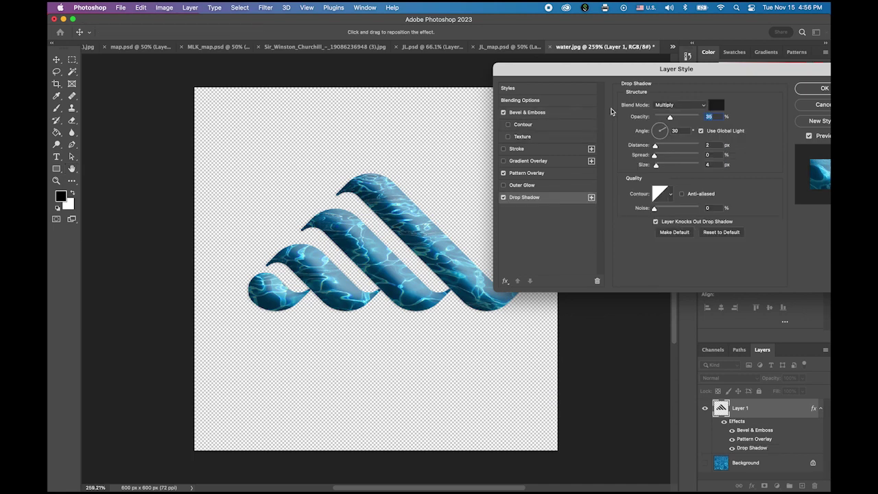
left_click(687, 105)
left_click(676, 71)
key("Tab")
type("125")
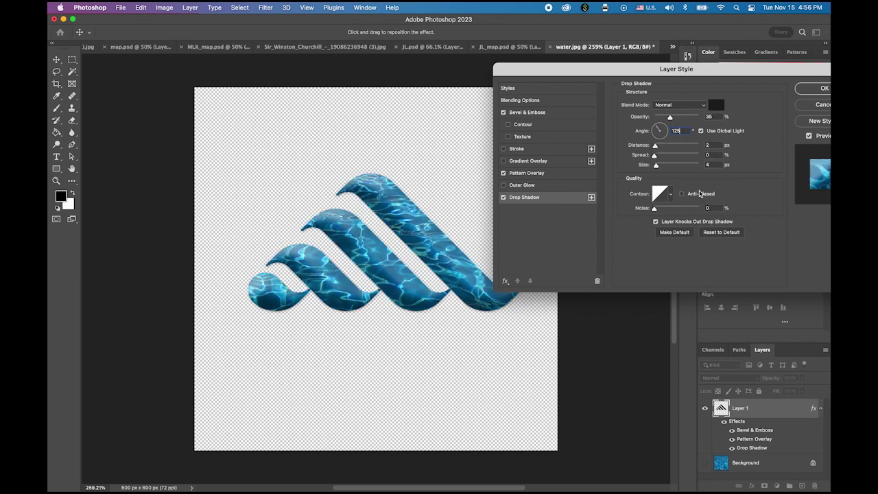
Set the shadow to distance 8, spread 7, size 16 and 89% opacity, then apply the styles
left_click(656, 147)
left_click_drag(671, 117, 688, 120)
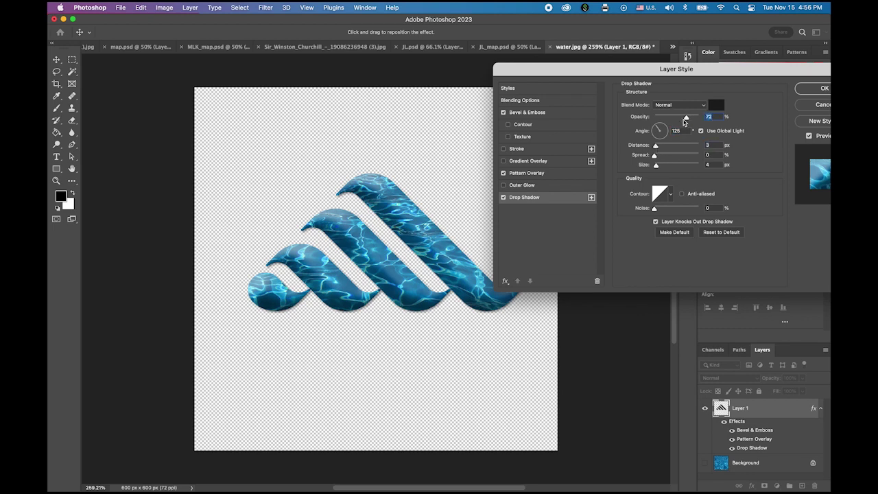
left_click_drag(656, 147, 660, 170)
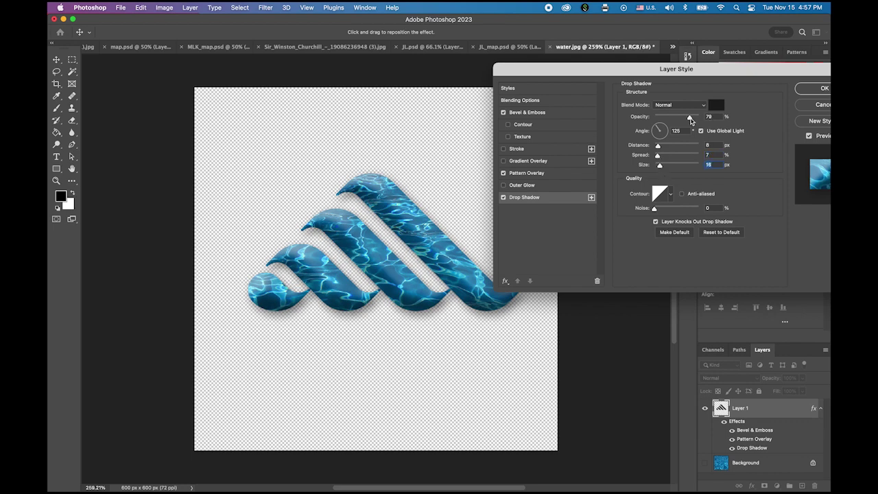
left_click_drag(687, 118, 695, 122)
left_click_drag(607, 69, 539, 86)
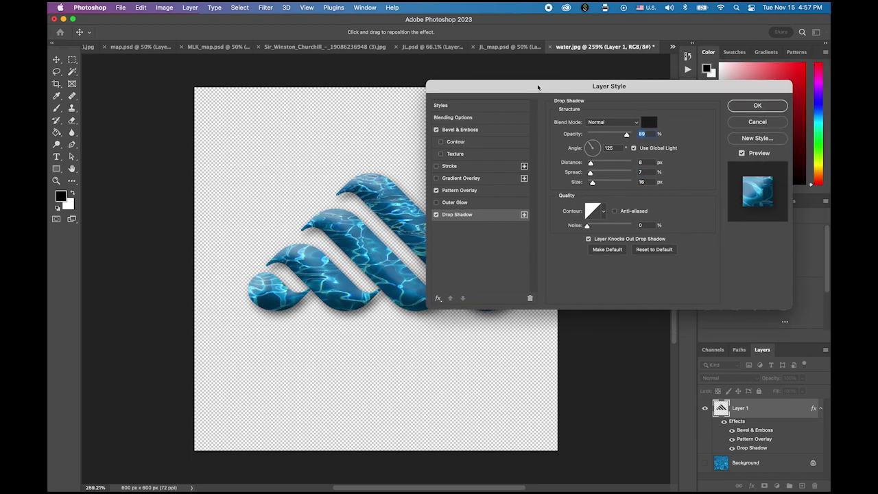
left_click(760, 106)
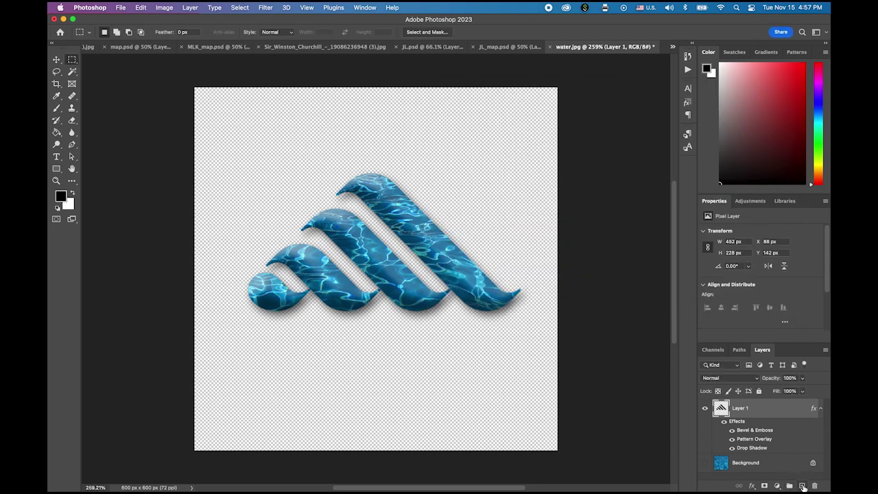
Create Layer 2 beneath the logo and fill it solid white with the Paint Bucket
left_click(802, 486)
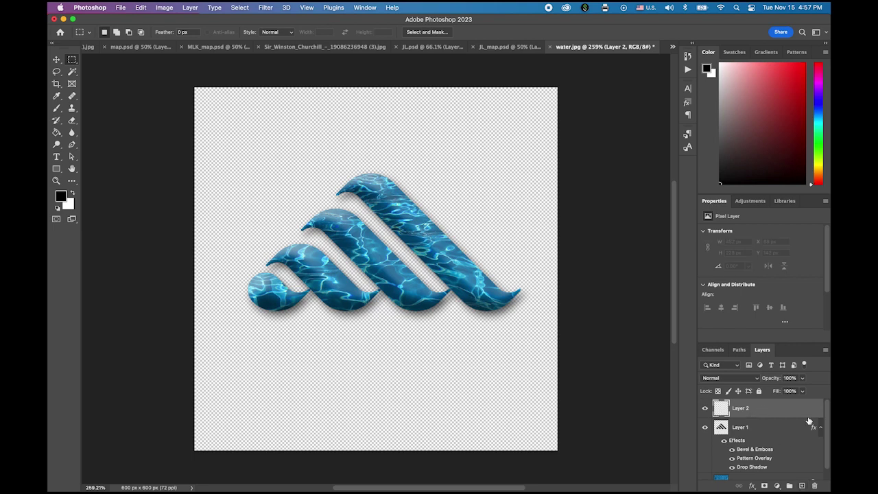
left_click_drag(780, 414, 744, 476)
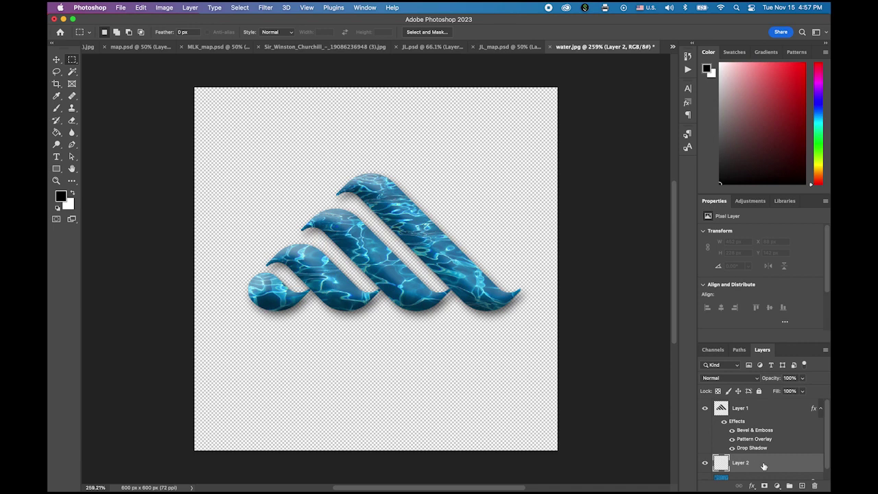
left_click(56, 132)
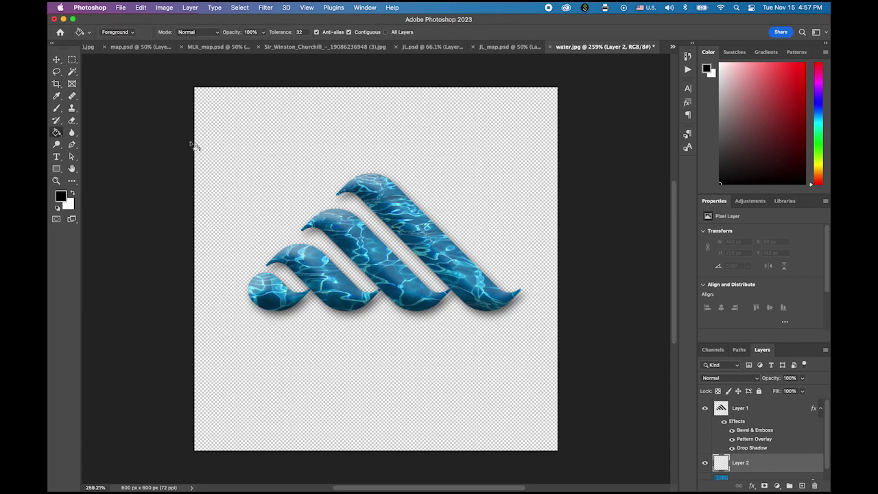
left_click(235, 153)
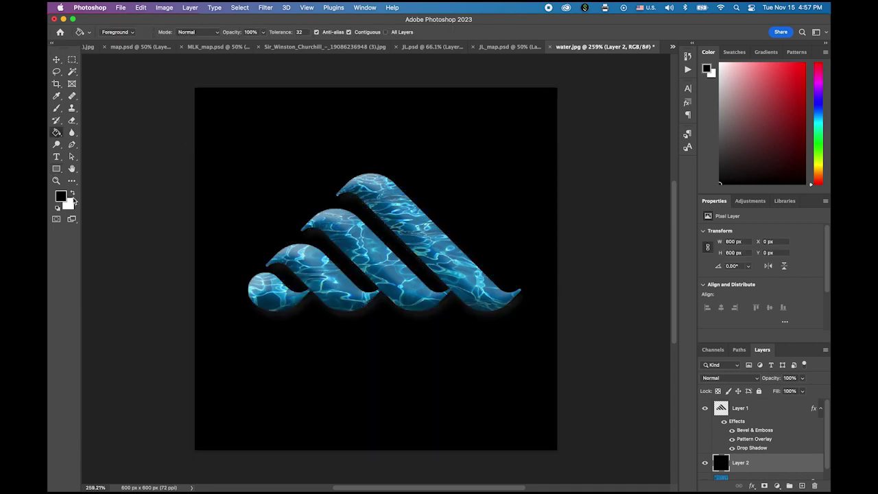
left_click(73, 195)
left_click(232, 172)
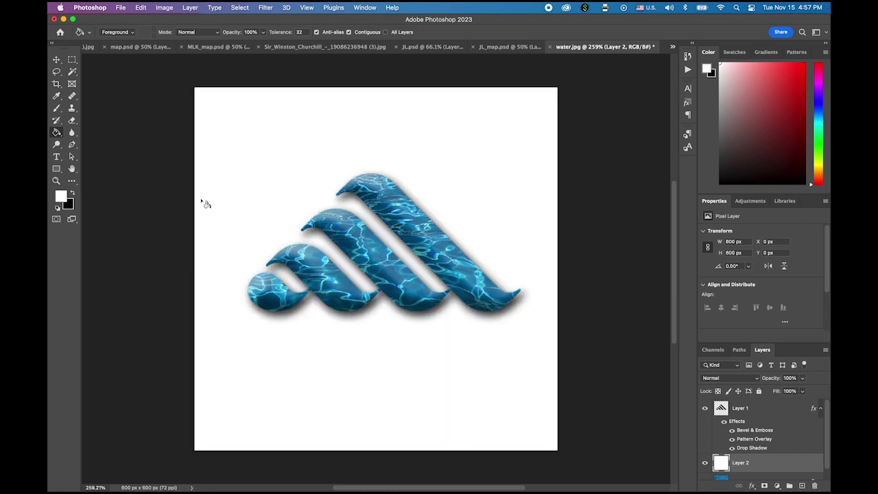
left_click(72, 59)
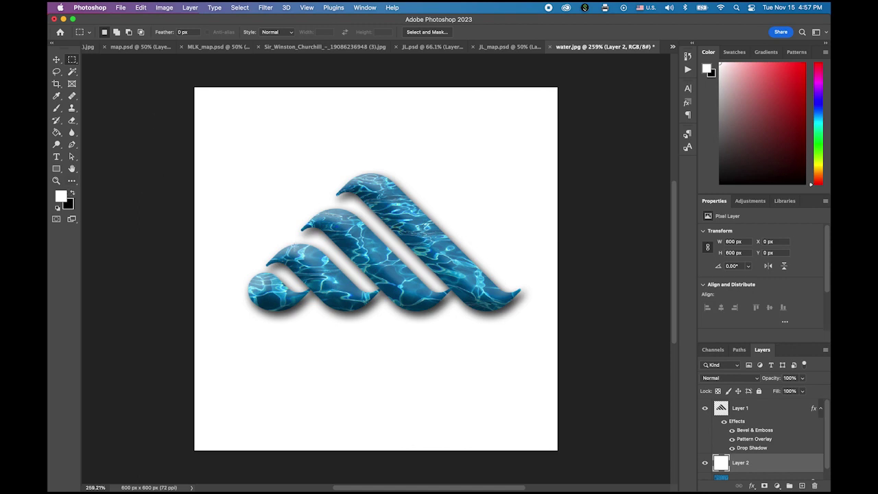
scroll(380, 256, "down", 1)
scroll(380, 256, "down", 3)
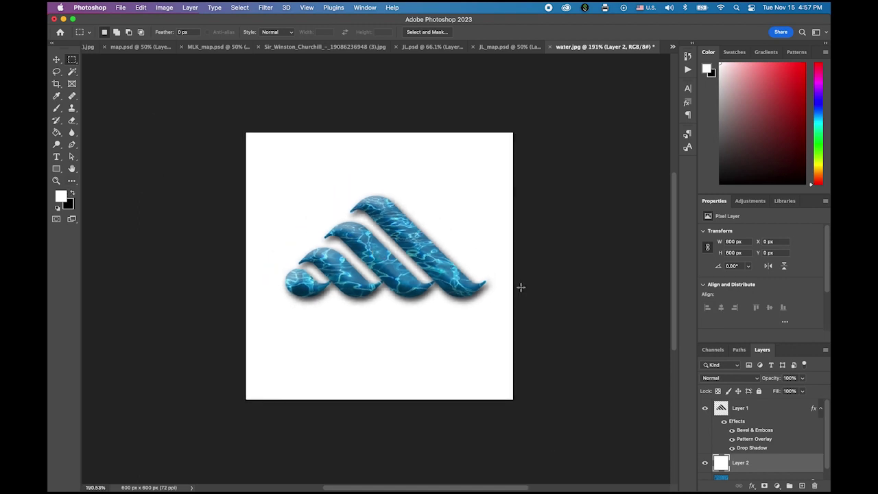
mouse_move(245, 488)
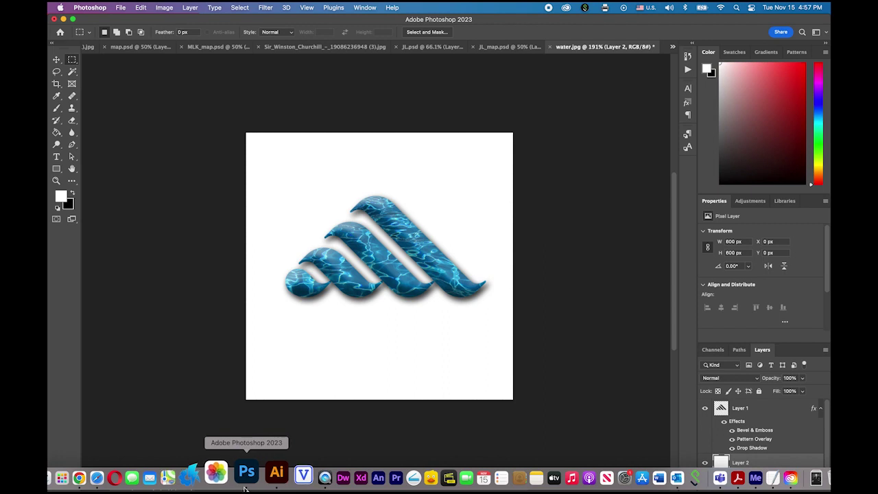
left_click(264, 474)
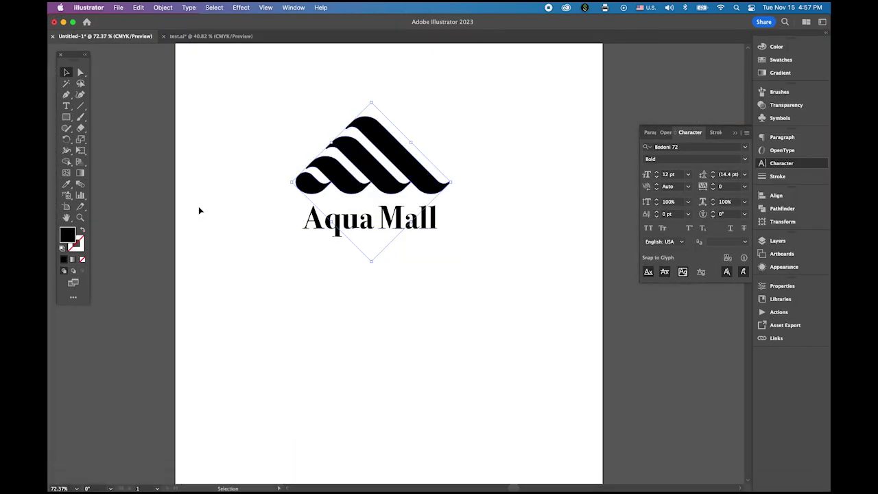
left_click(215, 117)
mouse_move(354, 485)
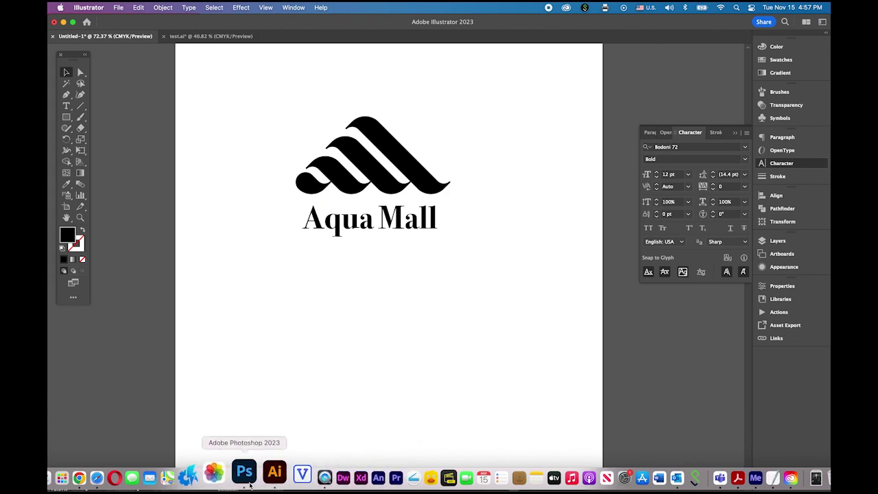
left_click(220, 476)
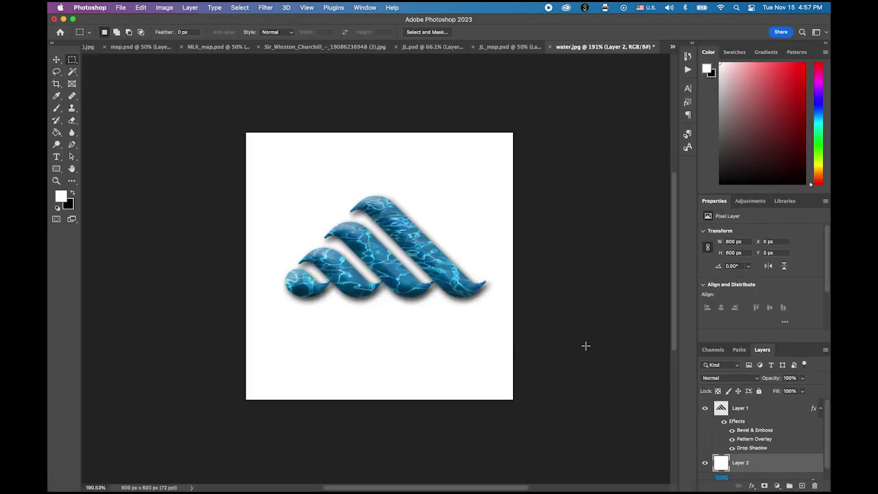